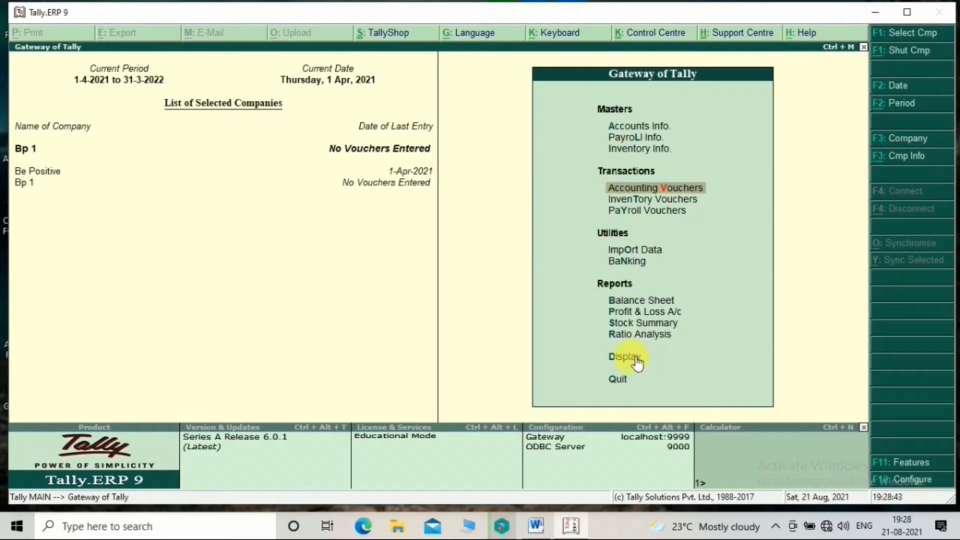
View the company's Trial Balance report and return to the Gateway of Tally
left_click(625, 356)
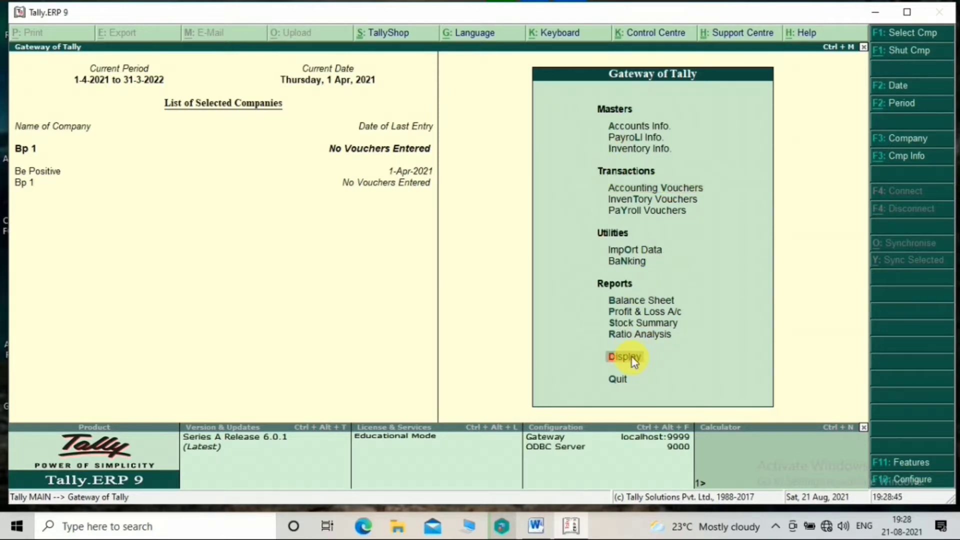
left_click(625, 357)
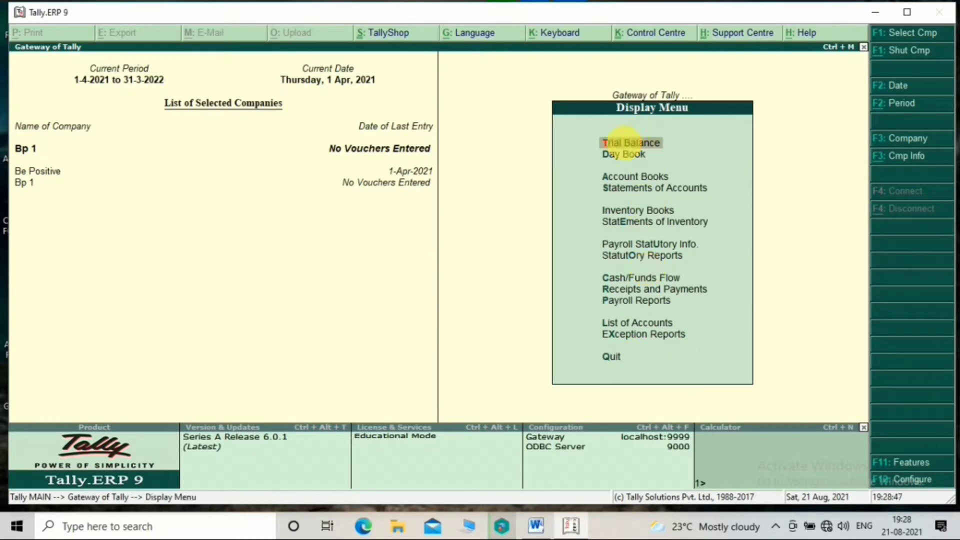
left_click(627, 145)
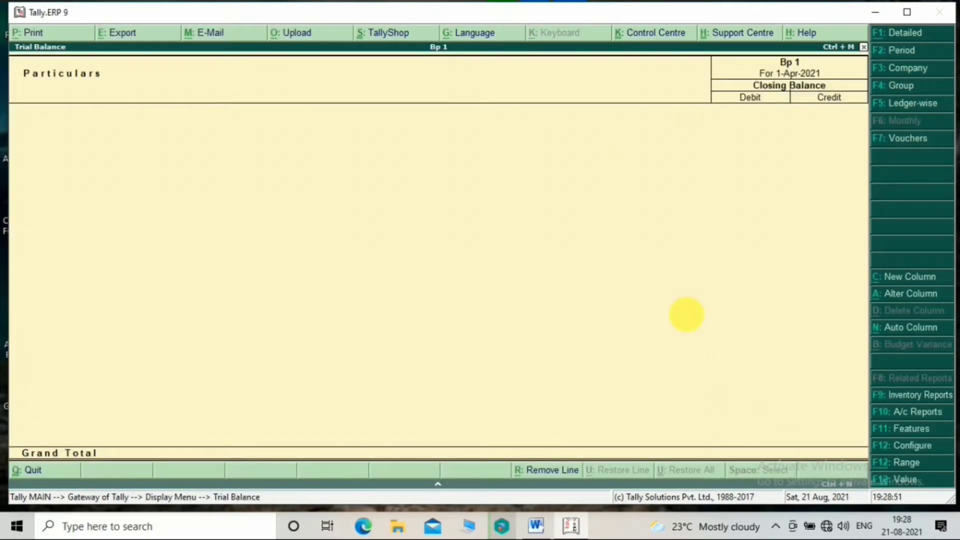
key("Escape")
key("Escape")
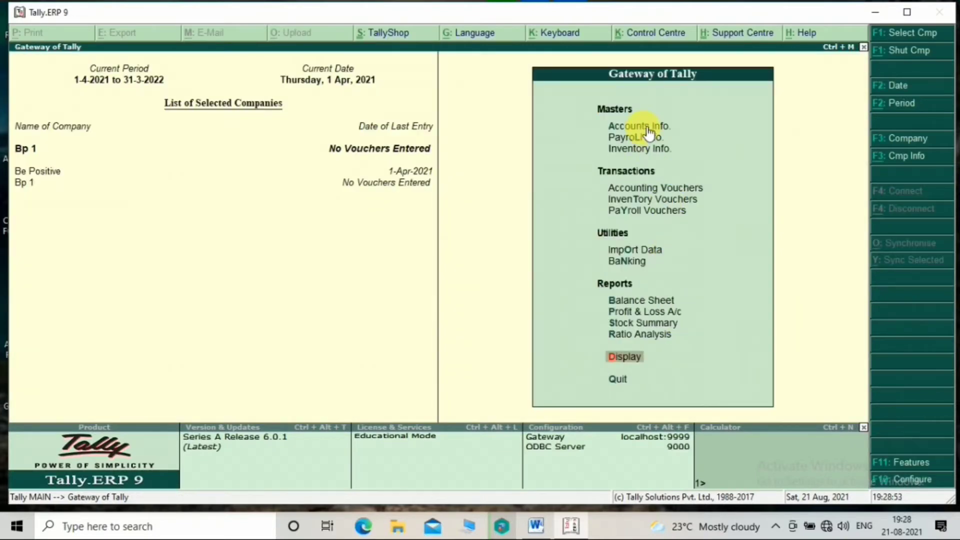
Display the Additional Expense ledger under accounts information to check its group, and return to the ledger options
left_click(643, 126)
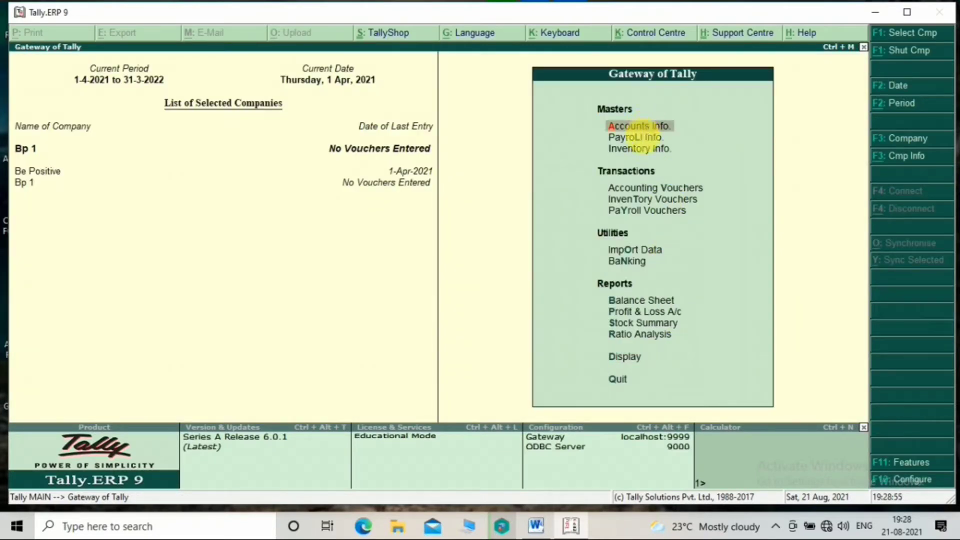
key("Return")
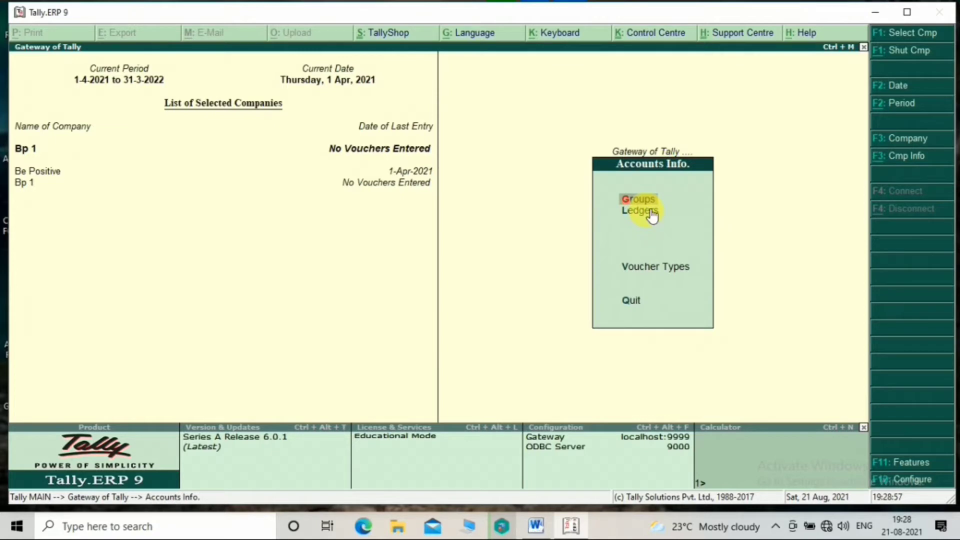
left_click(650, 210)
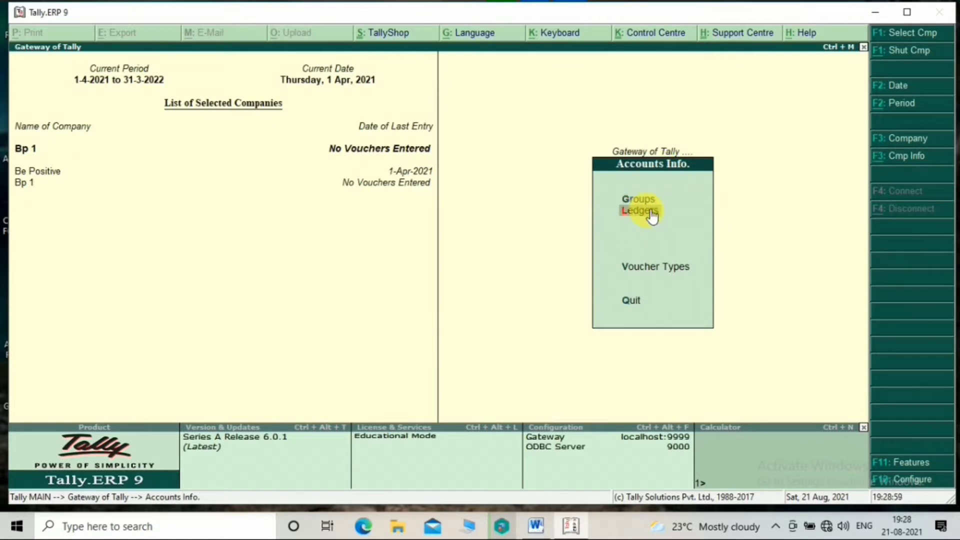
key("Return")
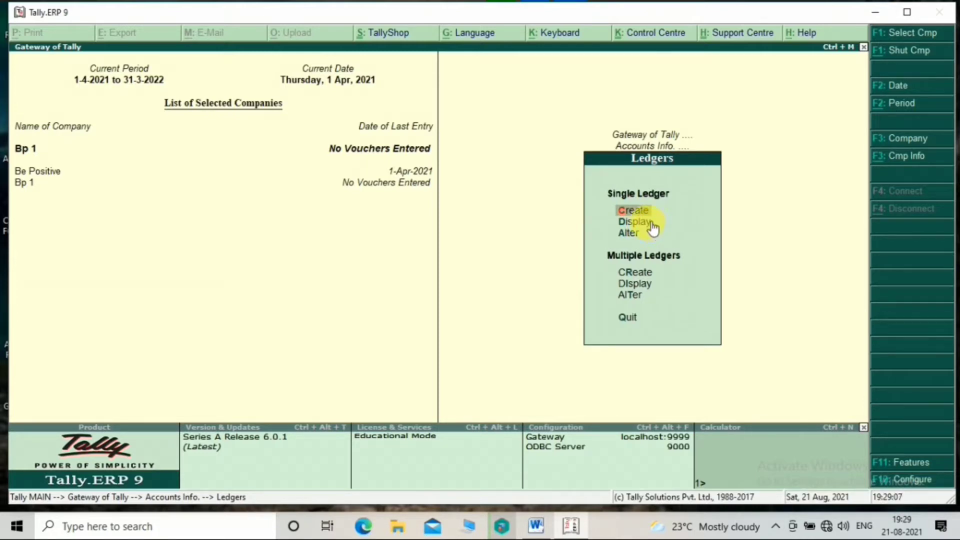
left_click(649, 225)
left_click(644, 223)
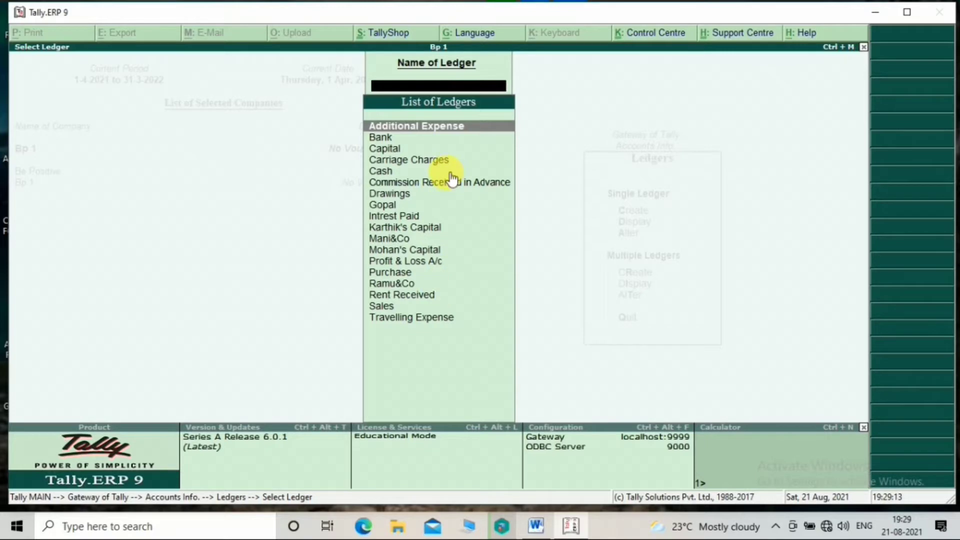
key("Return")
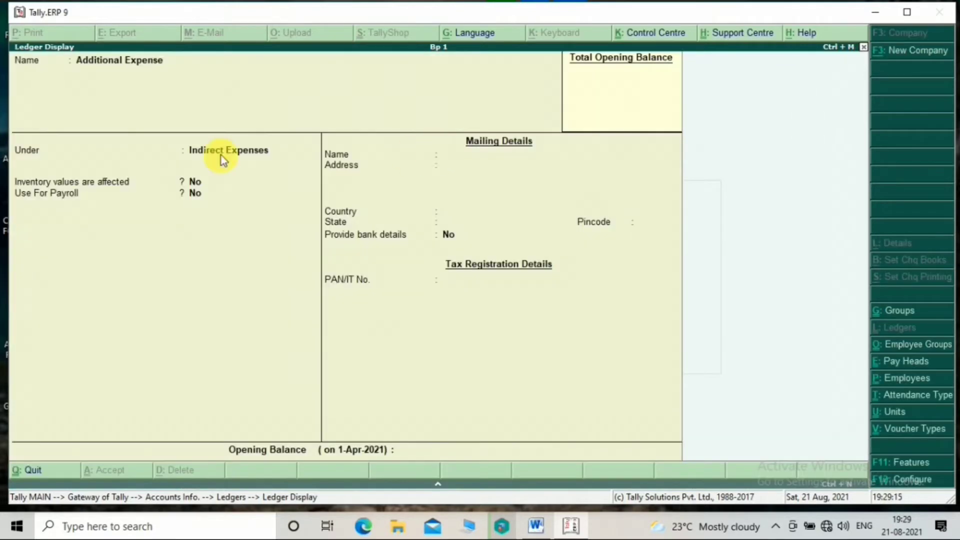
key("Escape")
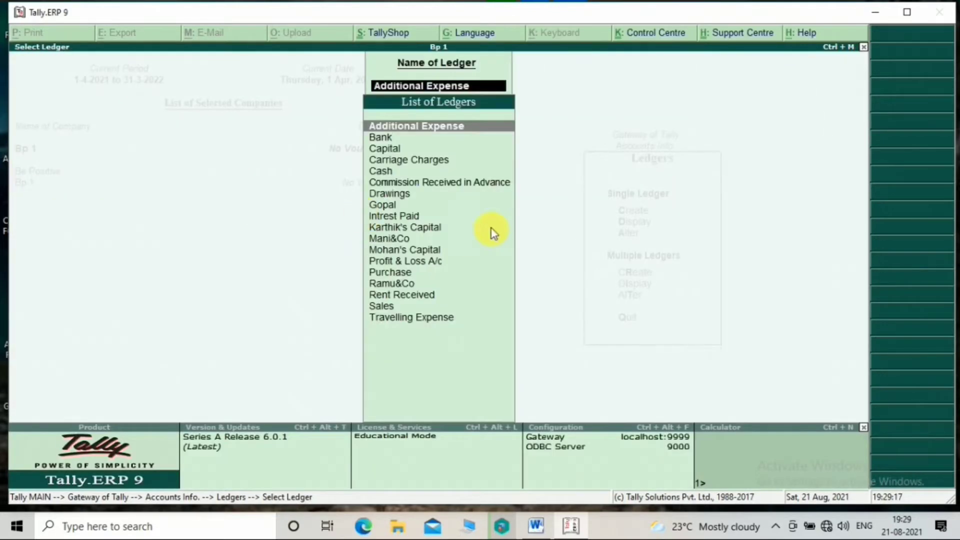
key("Escape")
key("Escape")
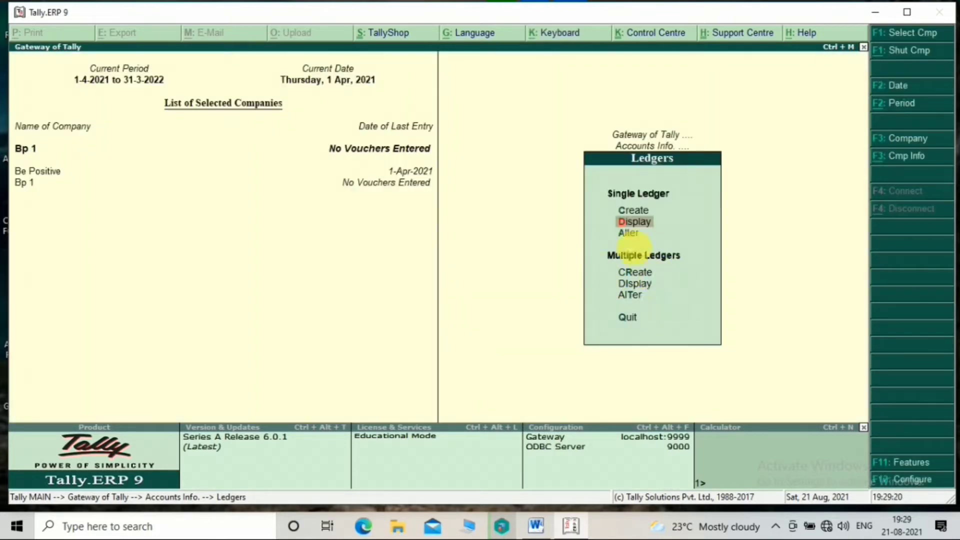
View the list of ledgers available for single-ledger alteration and return to the Gateway of Tally
left_click(631, 234)
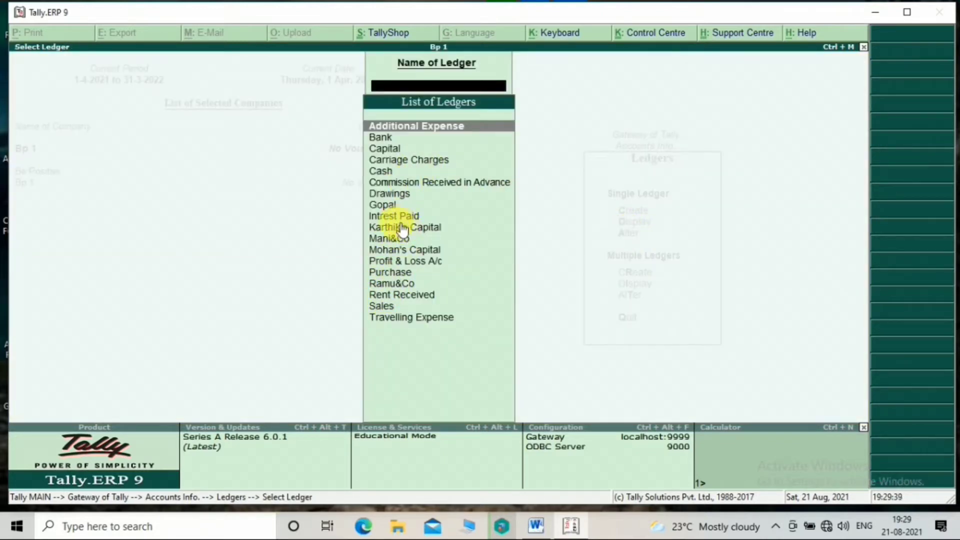
key("Escape")
key("Escape")
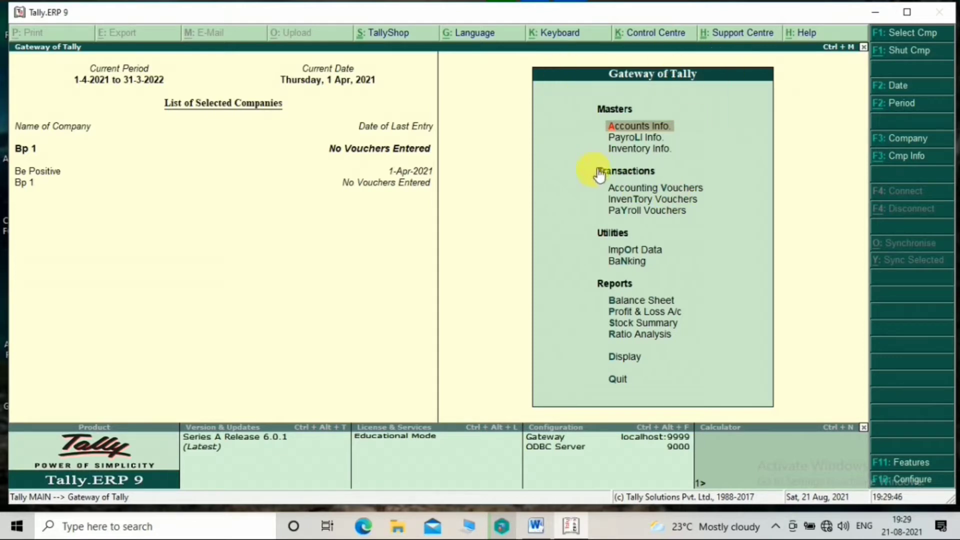
Open accounting voucher creation and look through the Contra, Payment, Receipt, Journal, Sales and Purchase voucher types
left_click(668, 190)
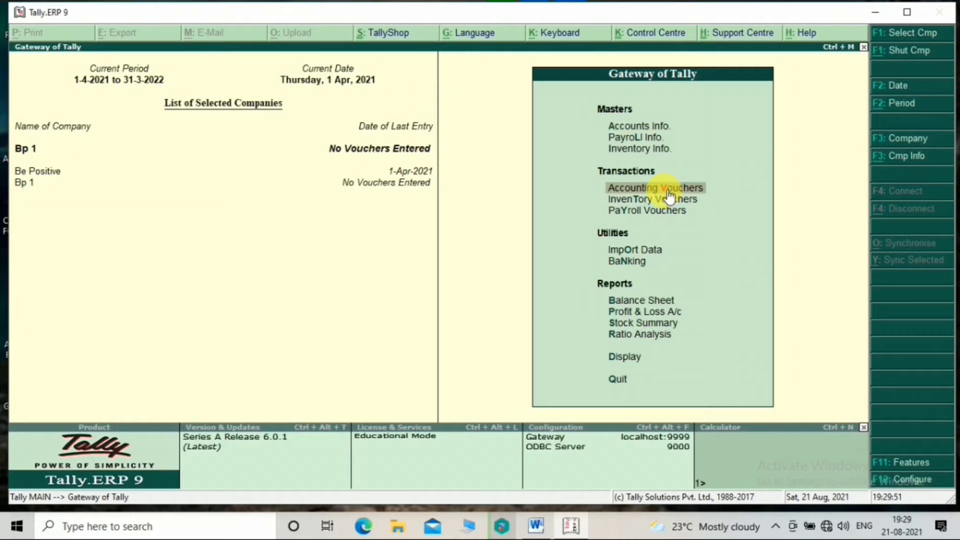
left_click(664, 191)
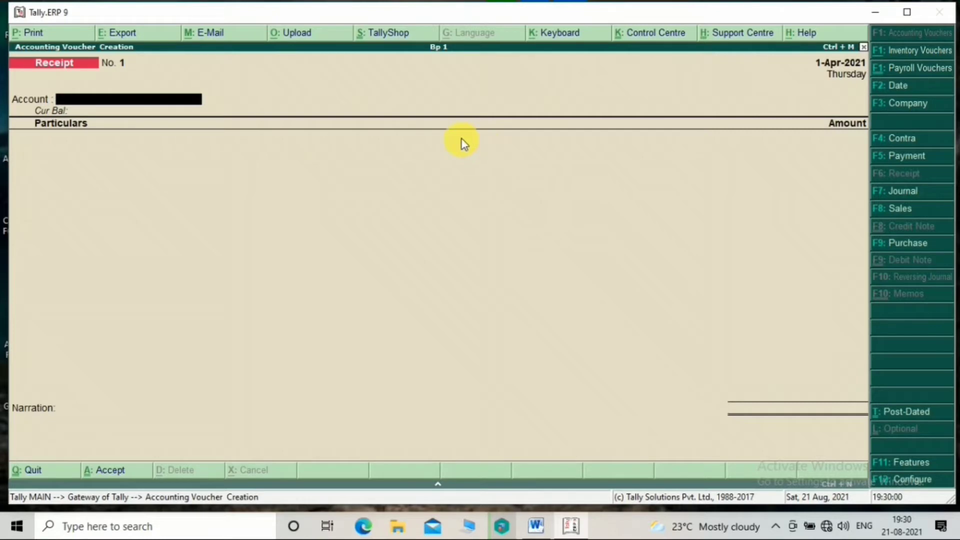
key("F4")
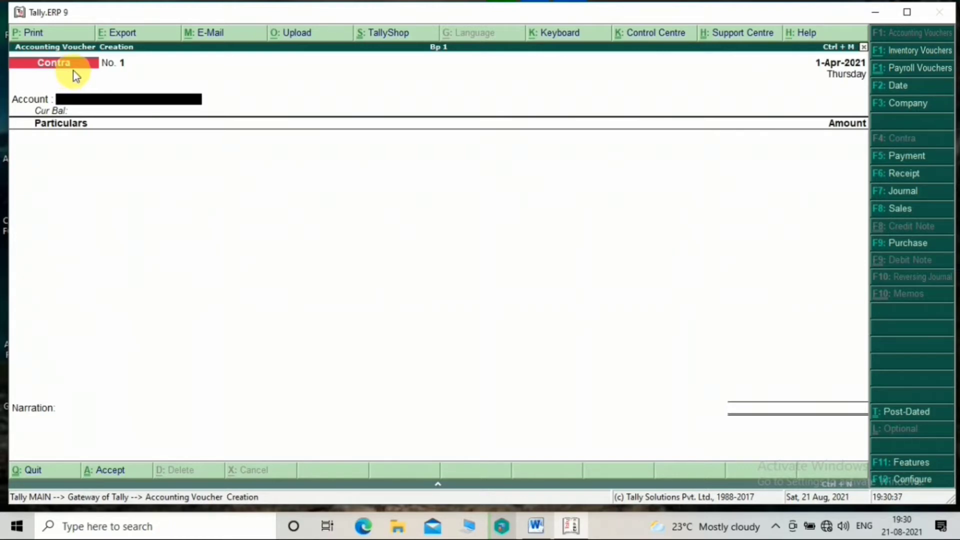
key("F5")
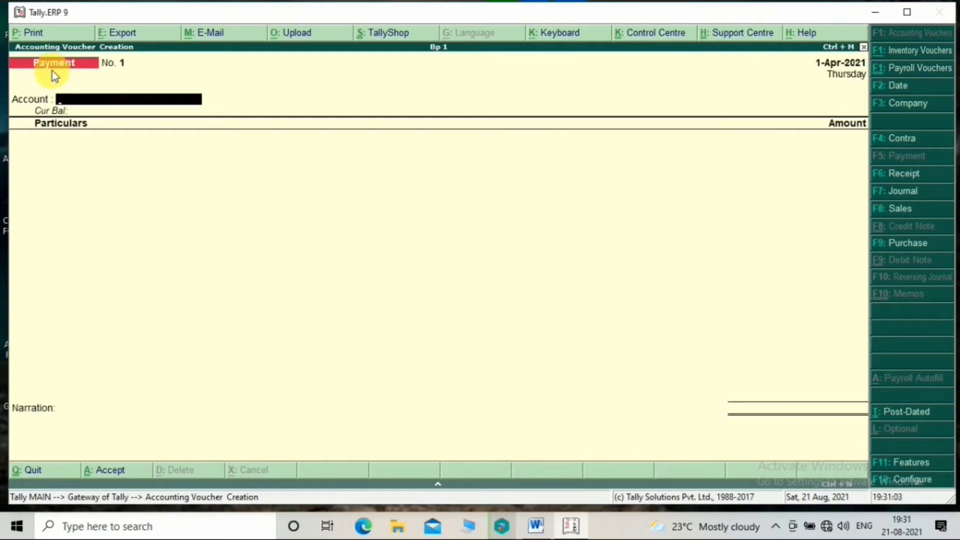
key("F6")
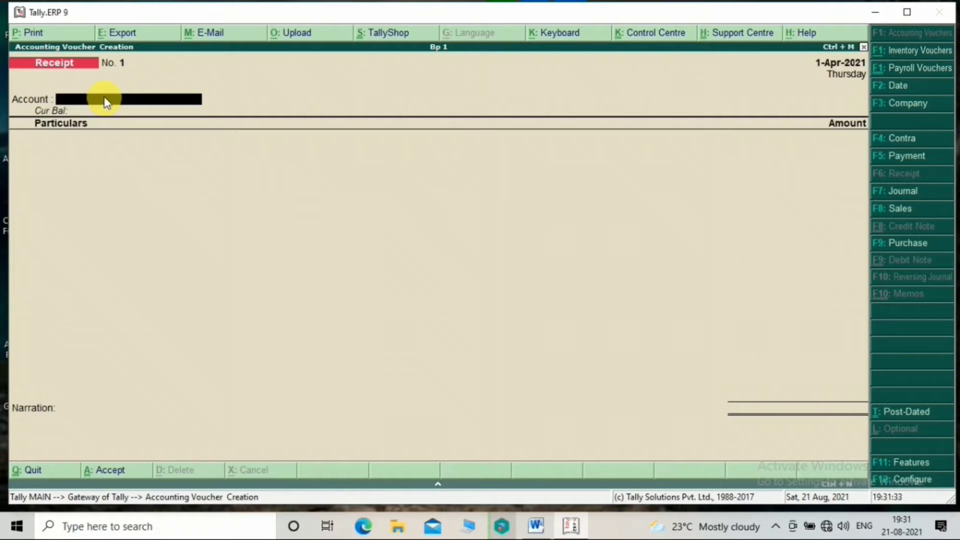
key("F7")
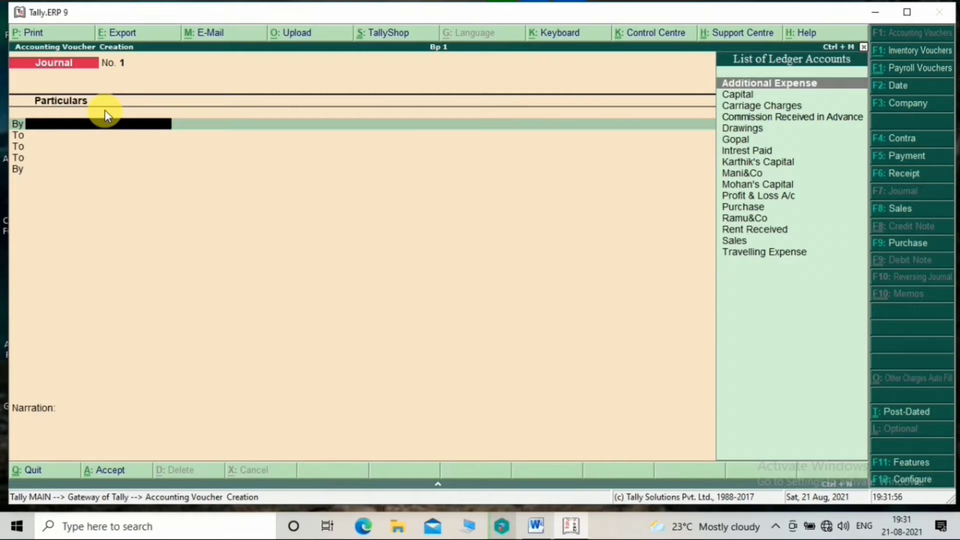
key("F8")
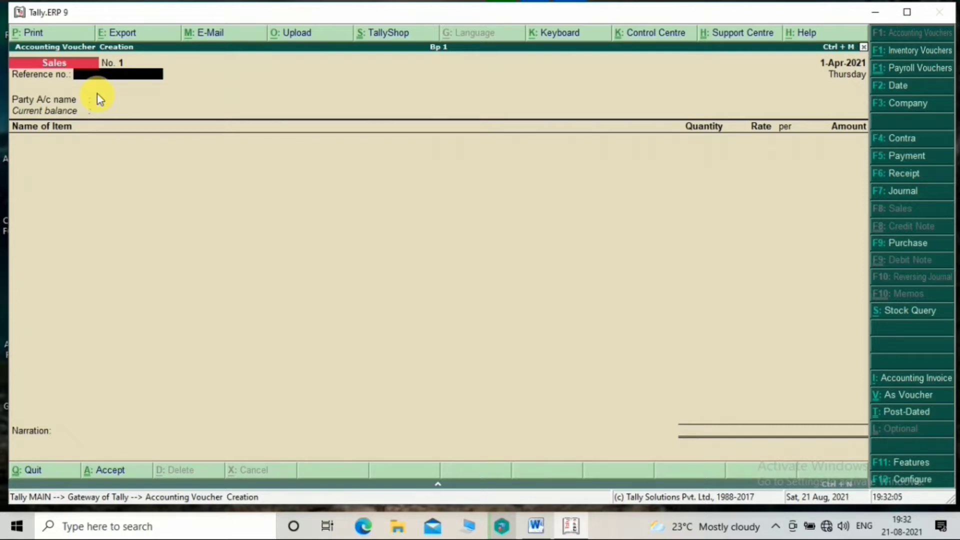
key("F9")
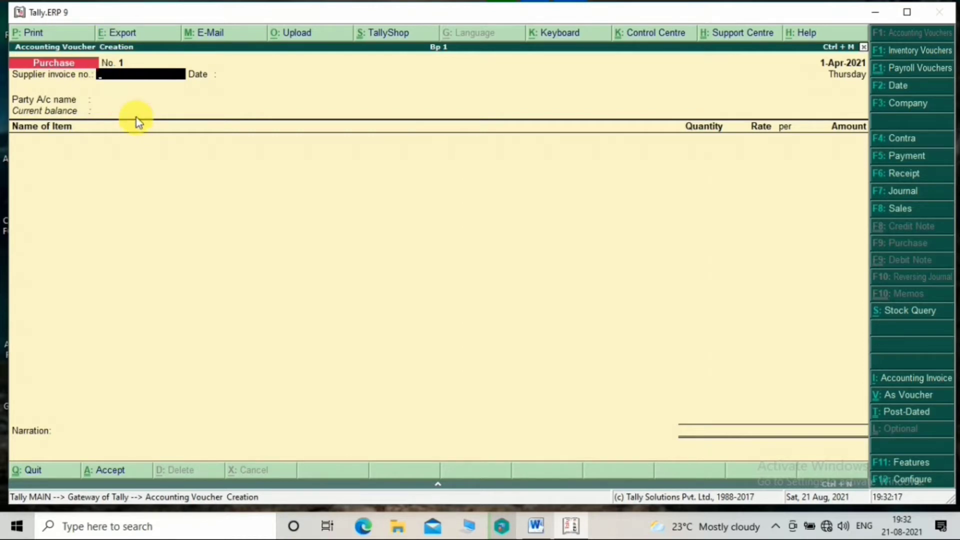
key("F4")
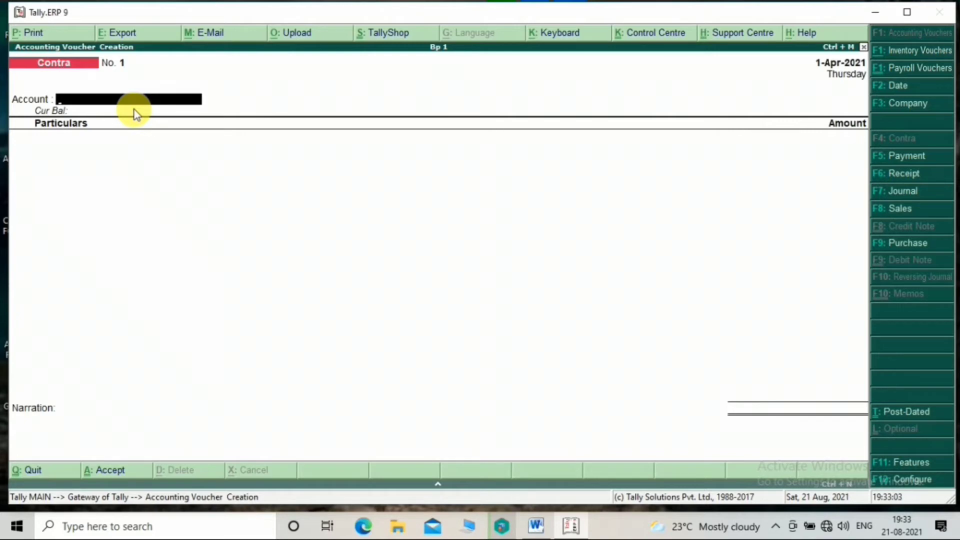
key("F5")
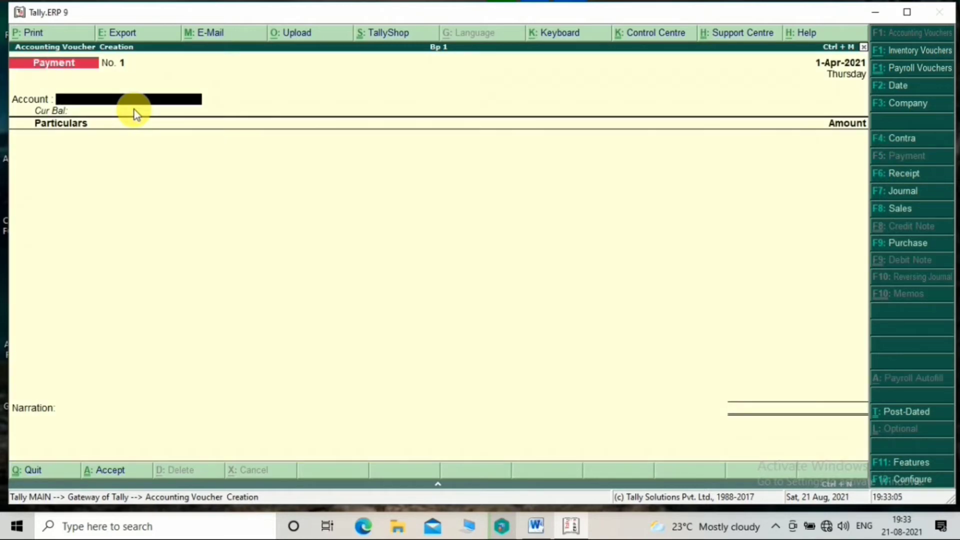
Record a Receipt voucher with Cash as the account and 125000 from the first partner's capital ledger, without narration
key("F6")
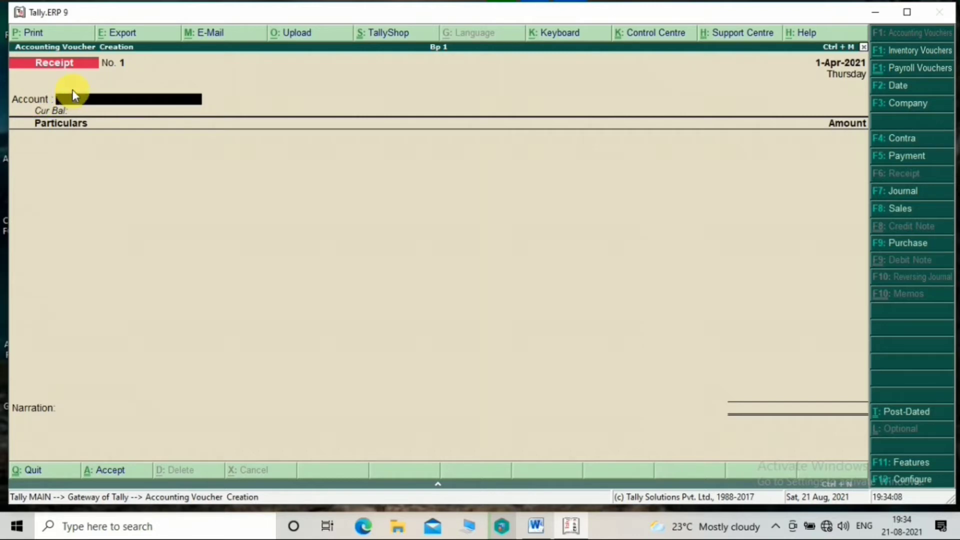
type("Ca")
key("Return")
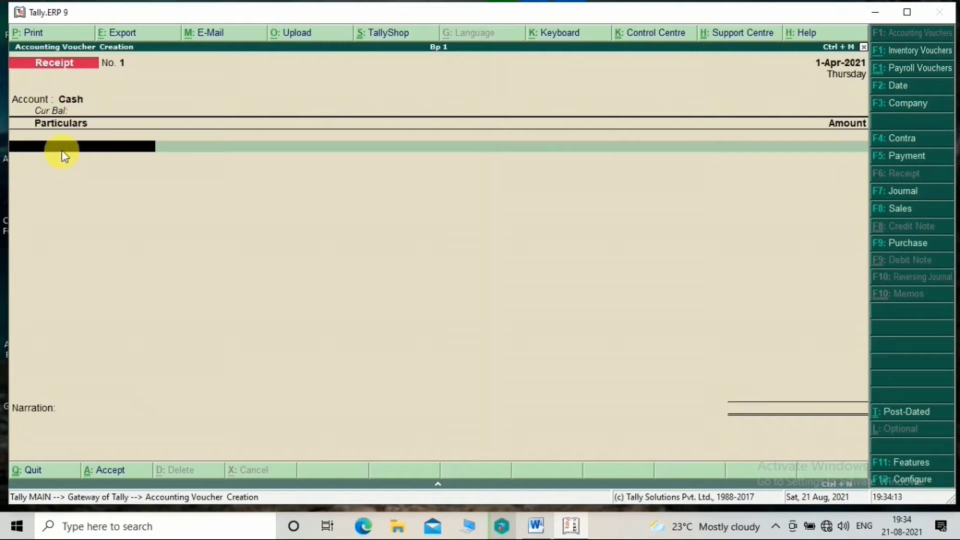
type("Kar")
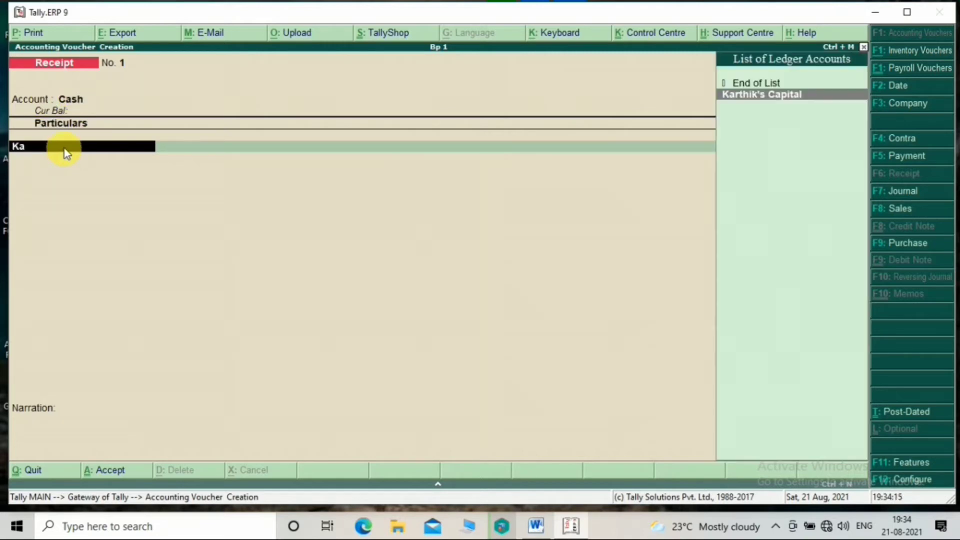
left_click(788, 96)
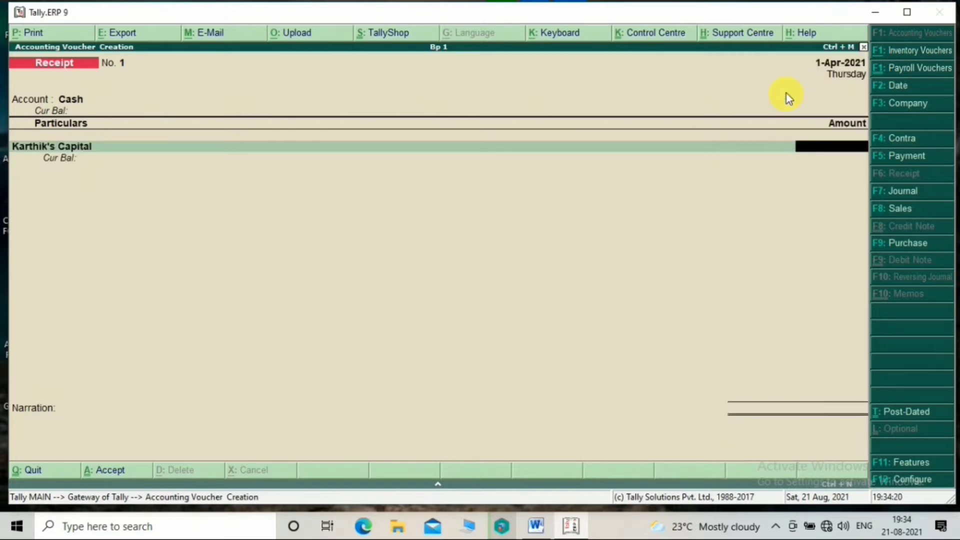
type("125000")
key("Return")
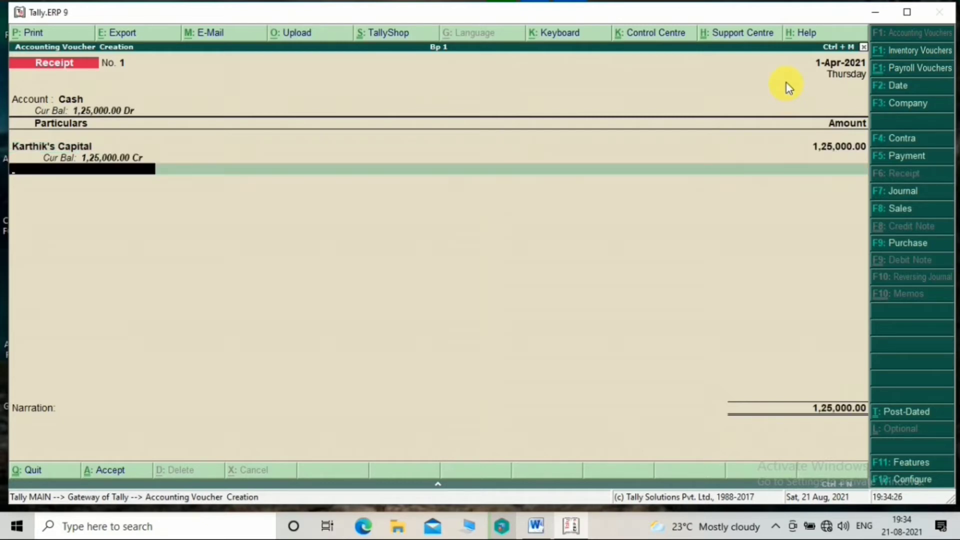
key("Return")
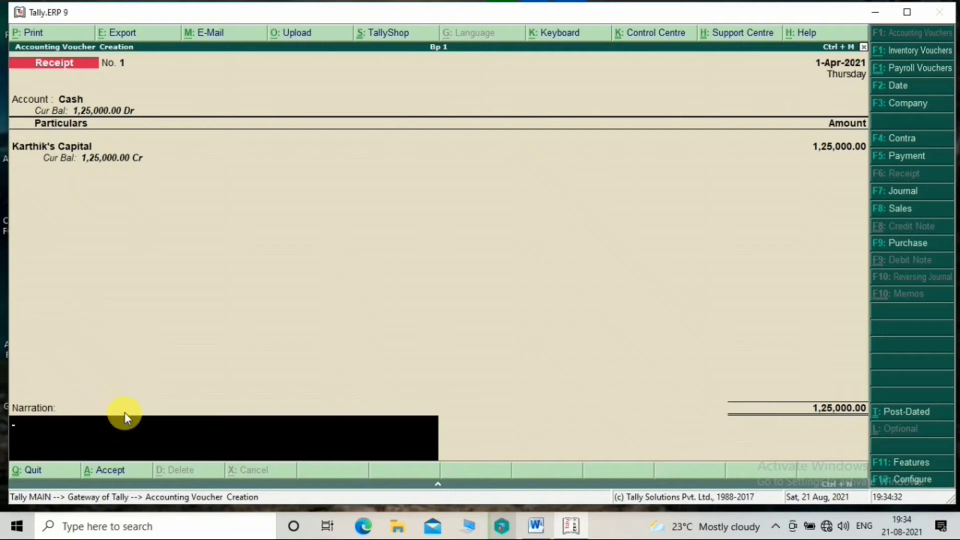
key("Return")
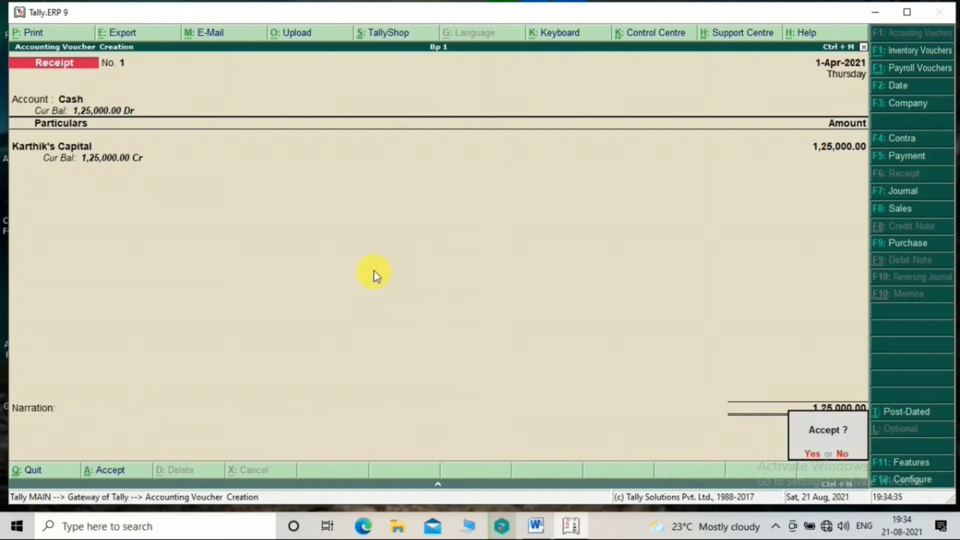
key("Return")
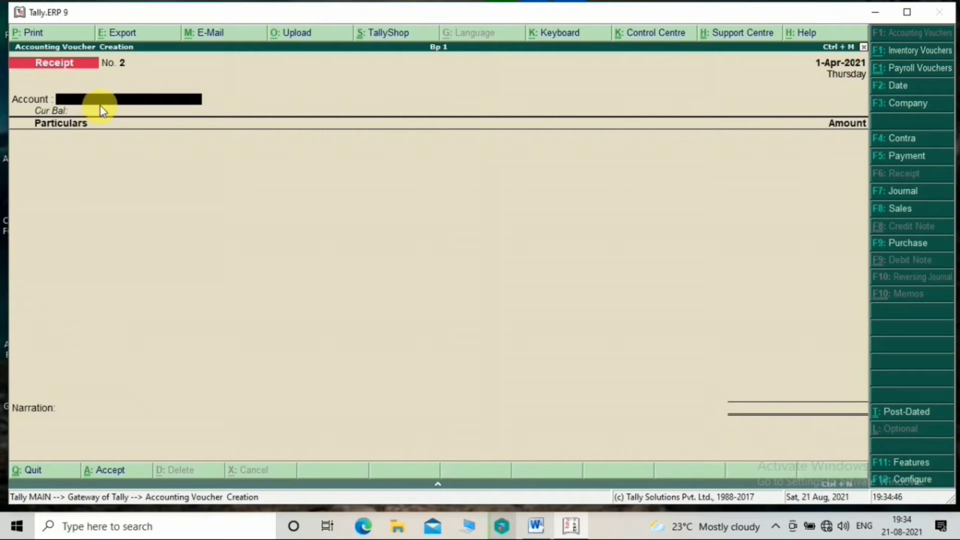
Record a Receipt voucher with Cash as the account and 25000 from the second partner's capital ledger, without narration
type("Cash")
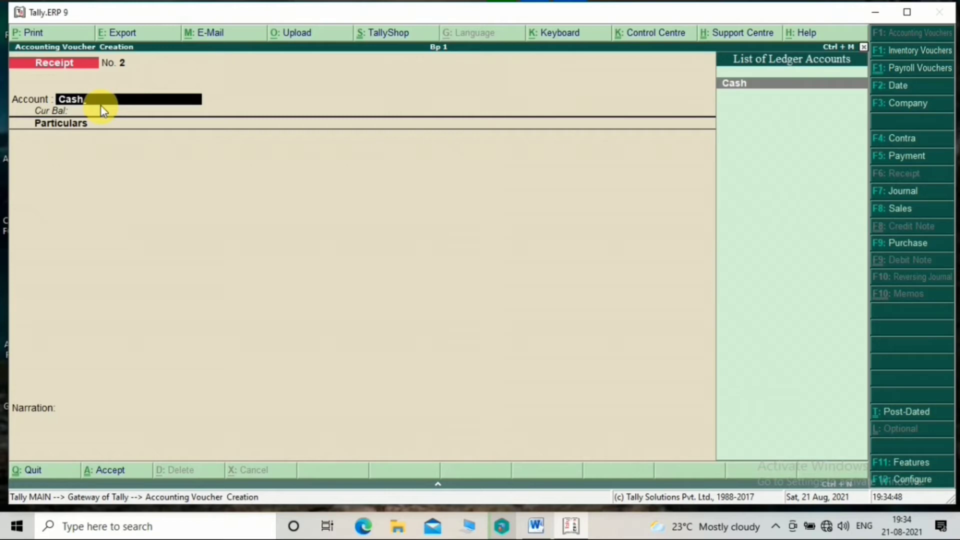
key("Return")
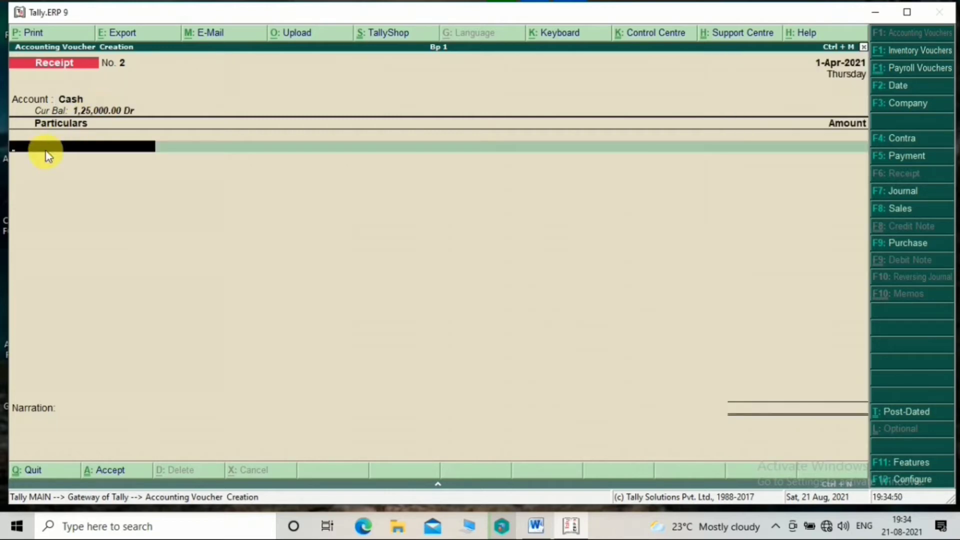
type("Moh")
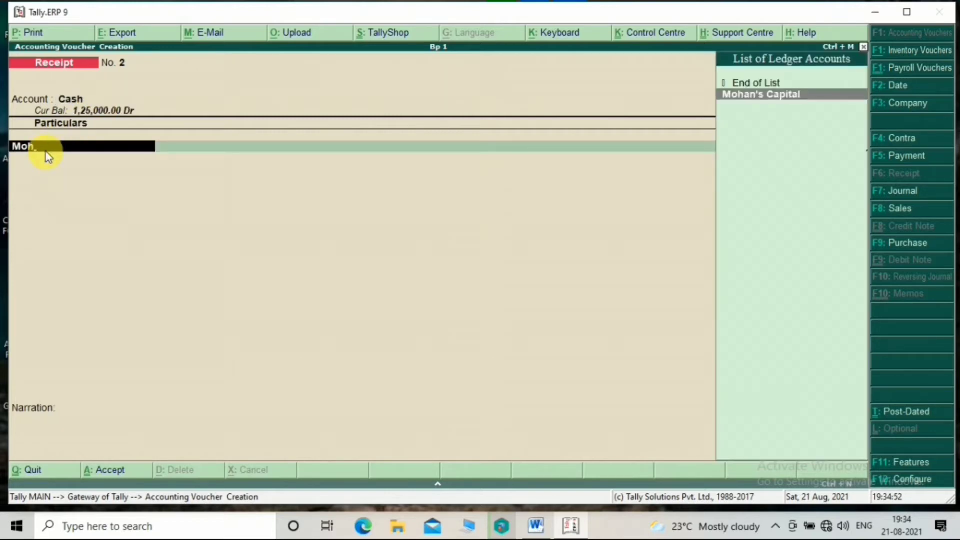
key("Return")
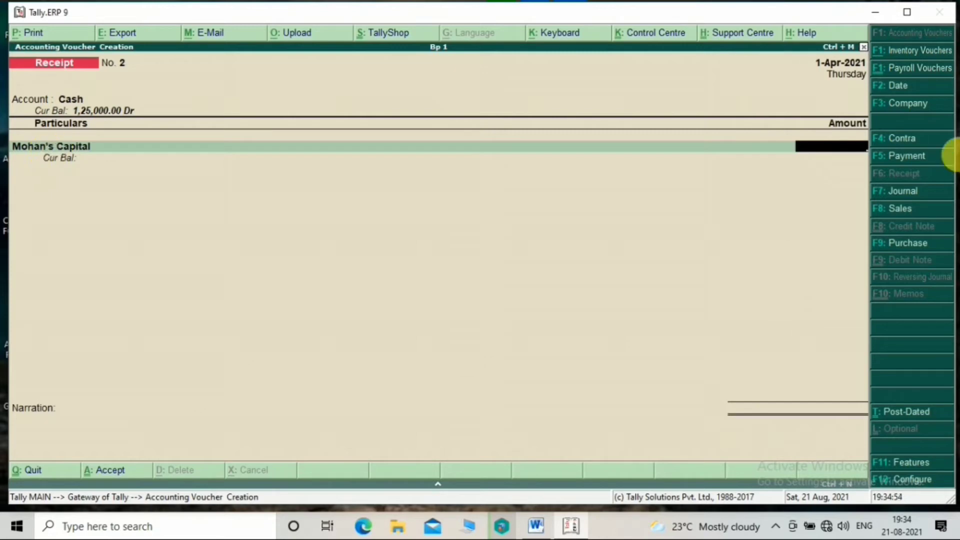
type("25000")
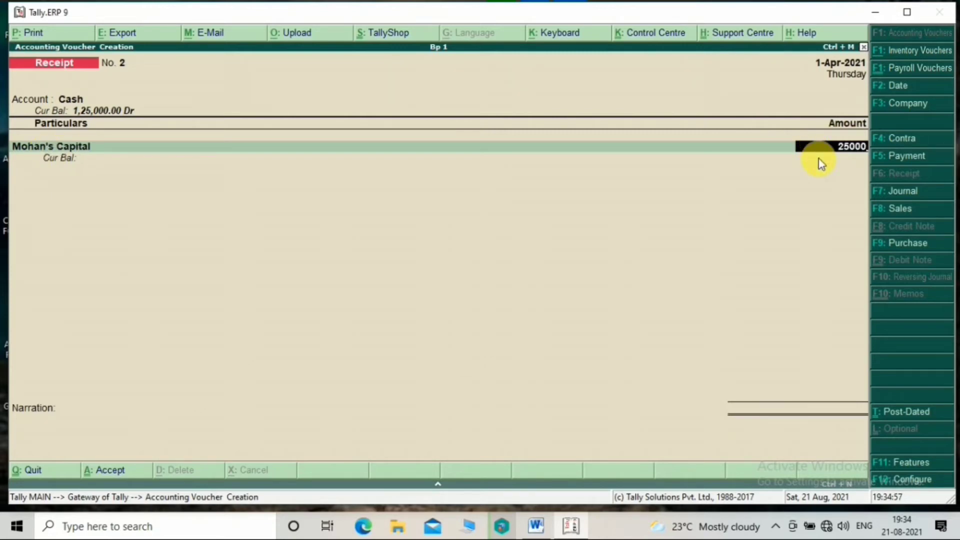
key("Return")
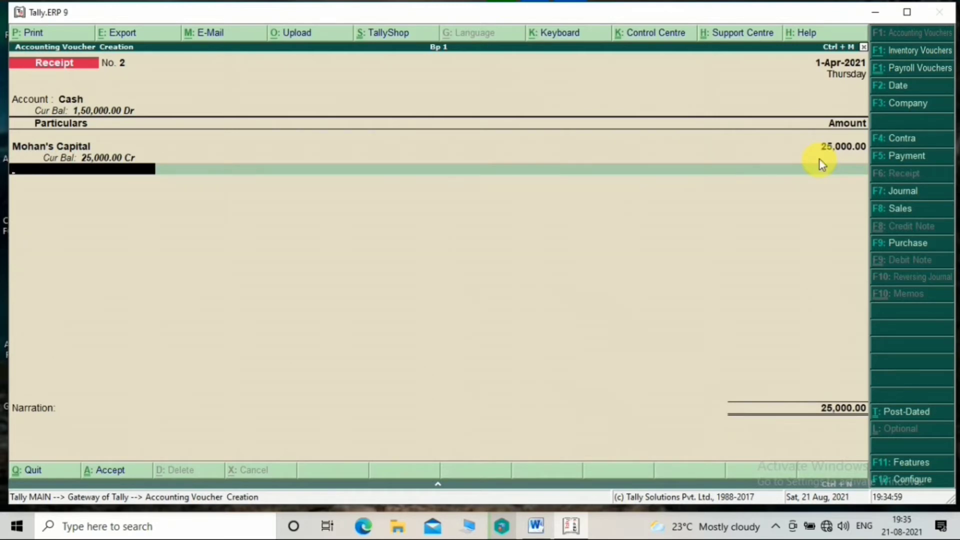
key("ctrl+a")
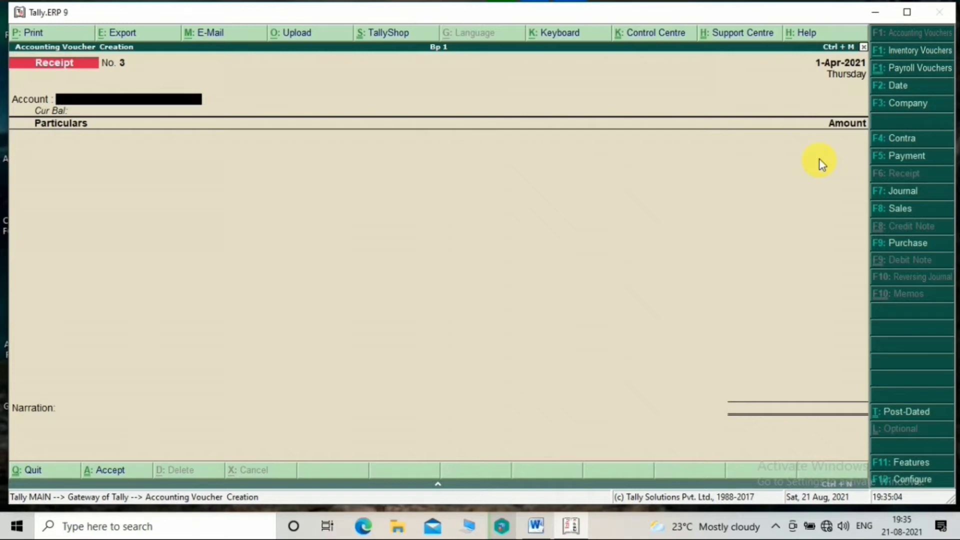
Start a Purchase voucher in As Voucher mode, leaving the supplier invoice number and date blank
key("F9")
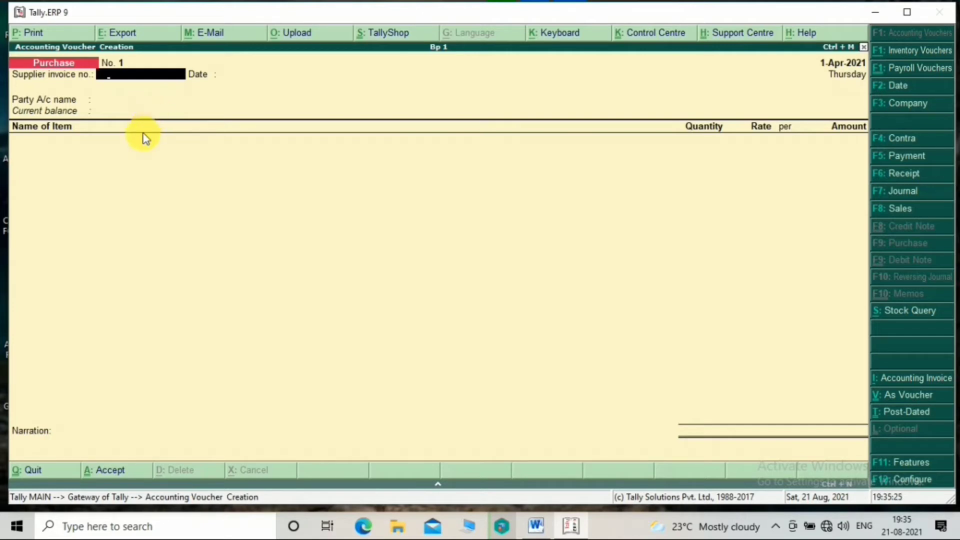
key("ctrl+v")
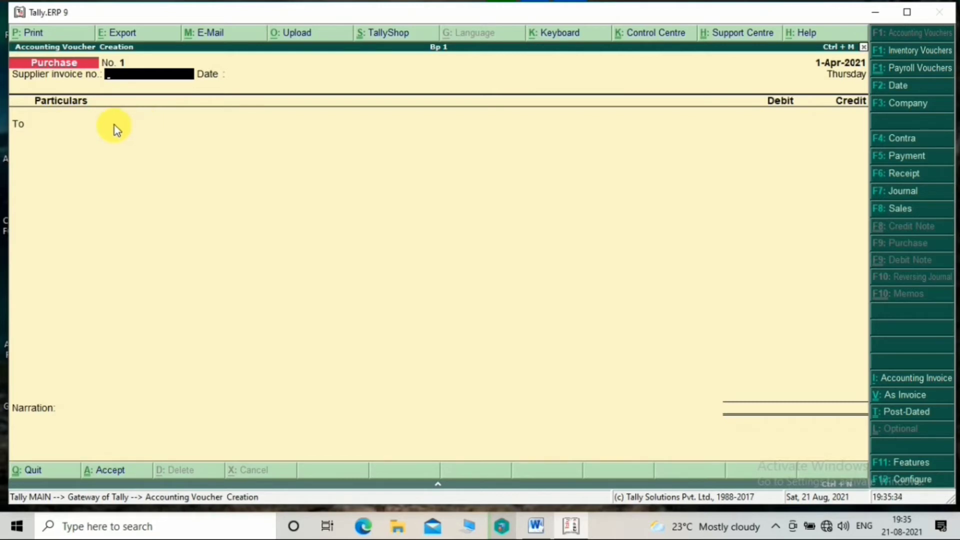
key("Return")
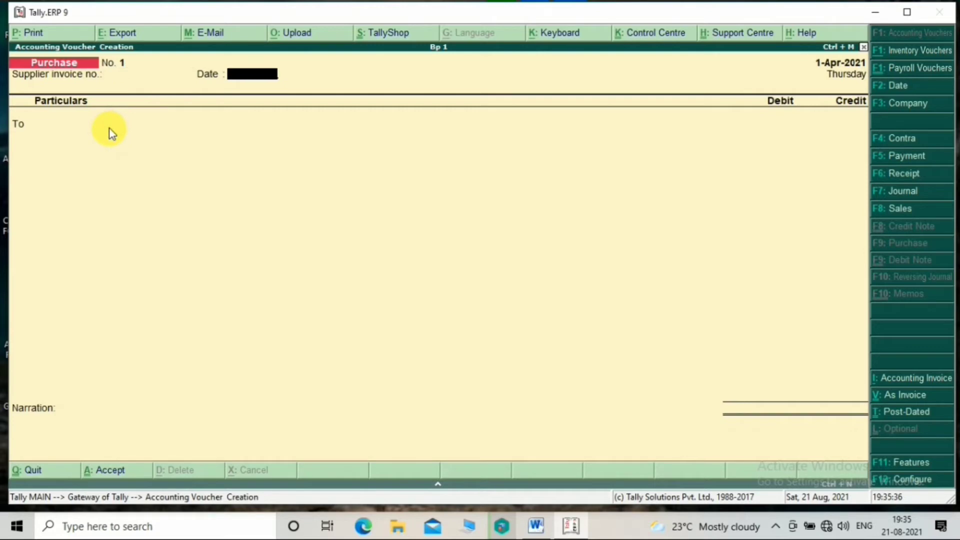
key("Return")
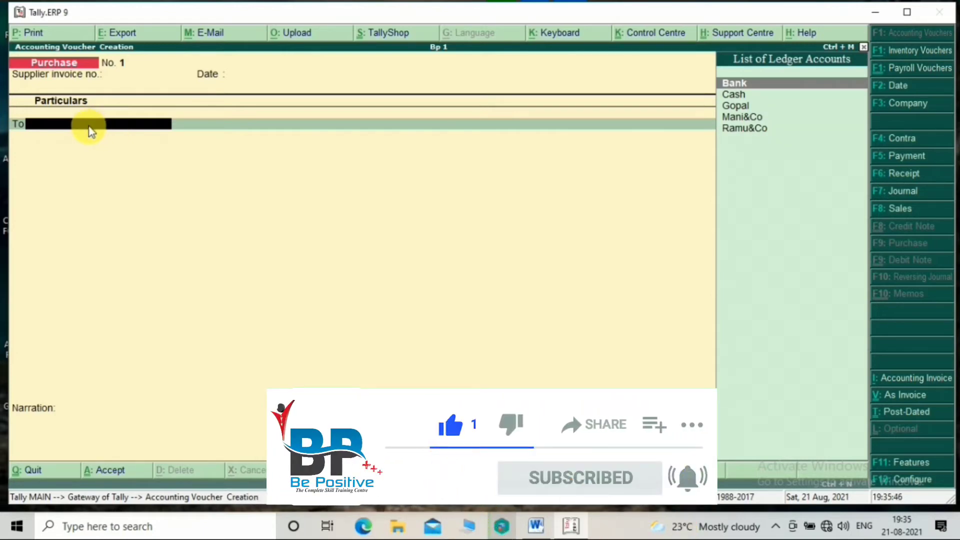
Credit Mani&Co with 30000 against the Purchase ledger, keep the default supplier details, and save the purchase voucher without narration
key("Down")
key("Down")
key("Down")
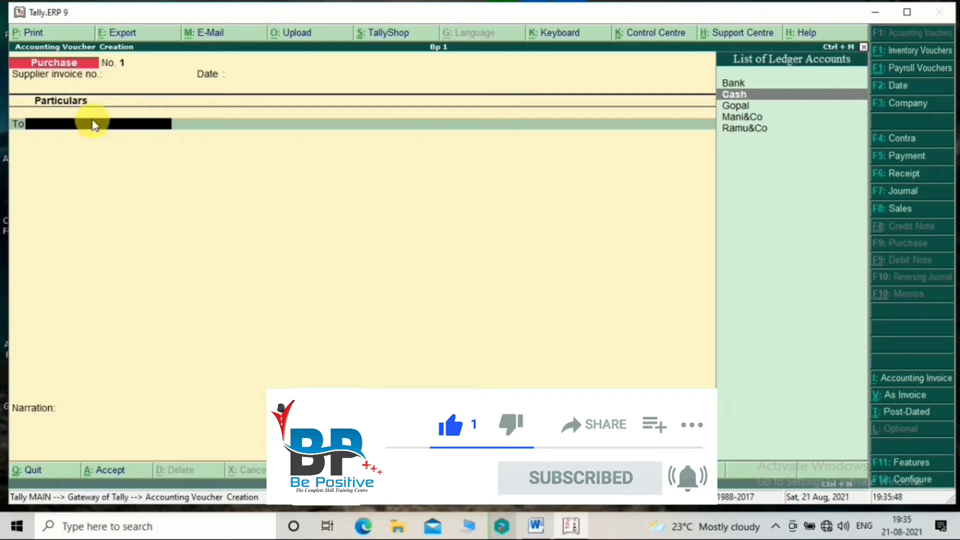
key("Return")
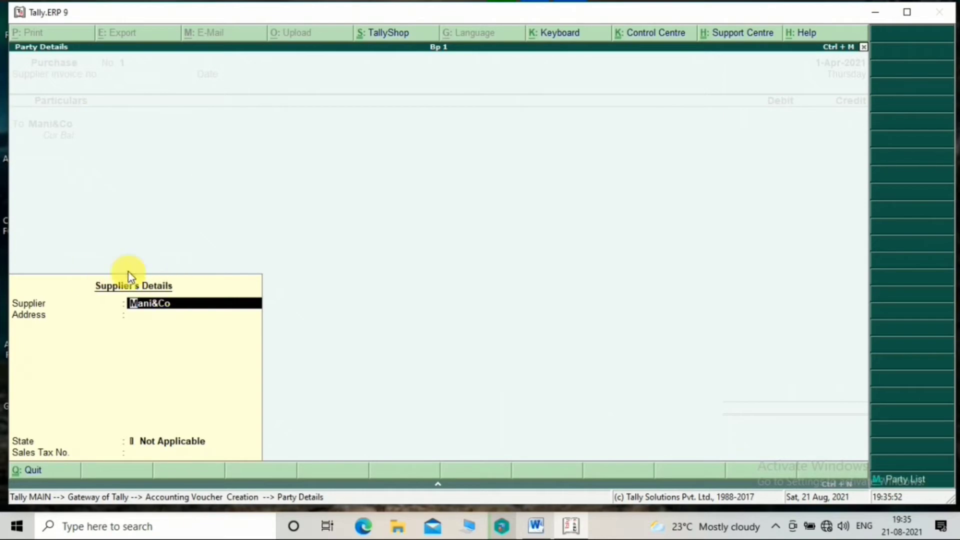
key("ctrl+a")
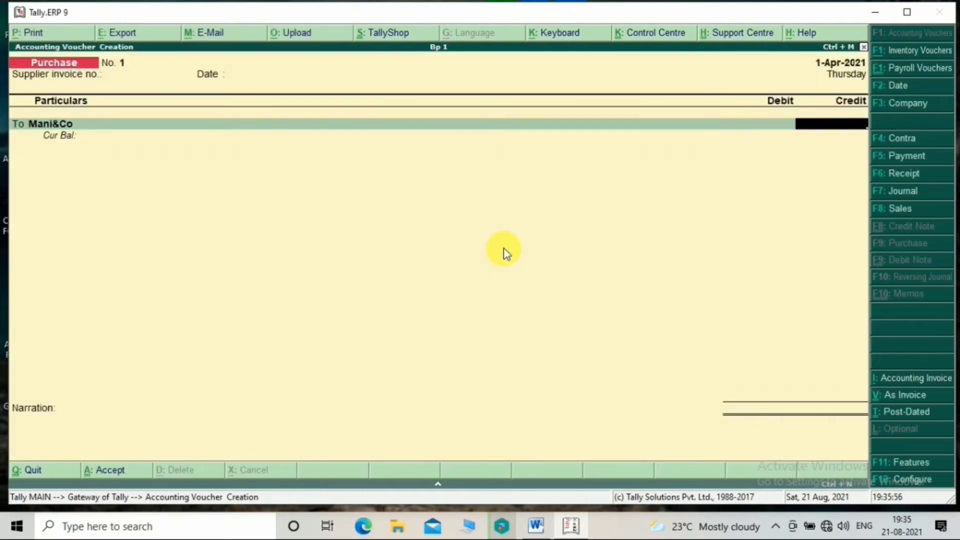
type("30000")
key("Return")
key("Return")
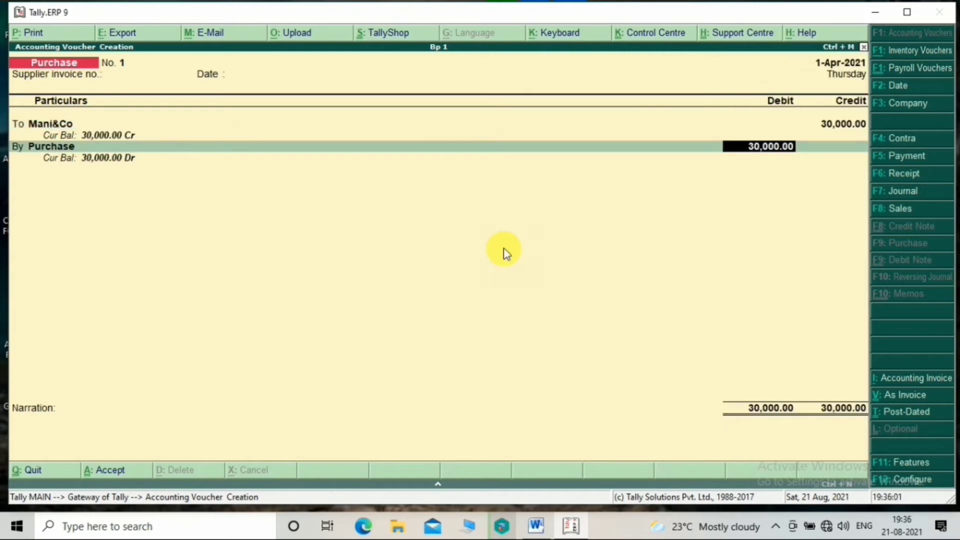
key("ctrl+a")
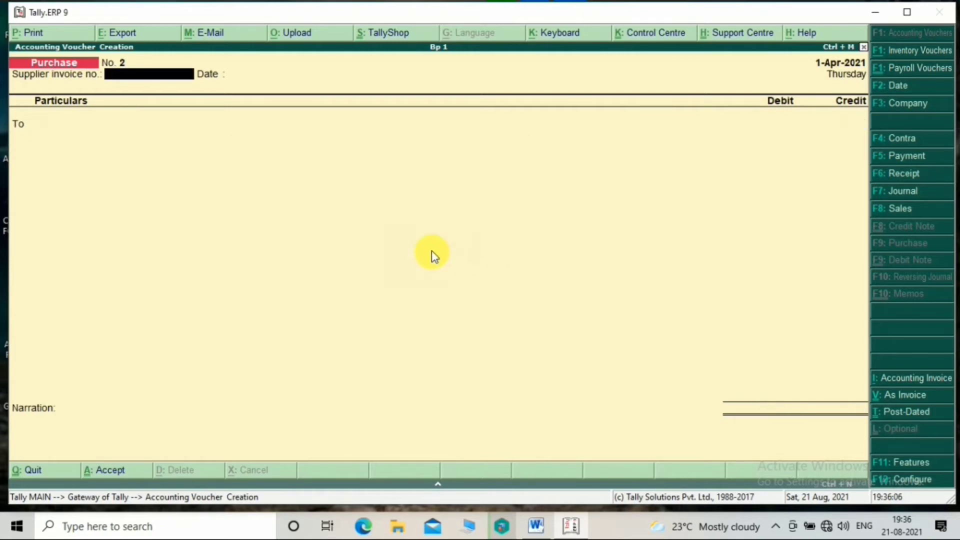
Record a Purchase voucher crediting Ramu&Co with 10000 against the Purchase ledger, with no invoice number, date or narration
key("Return")
key("Return")
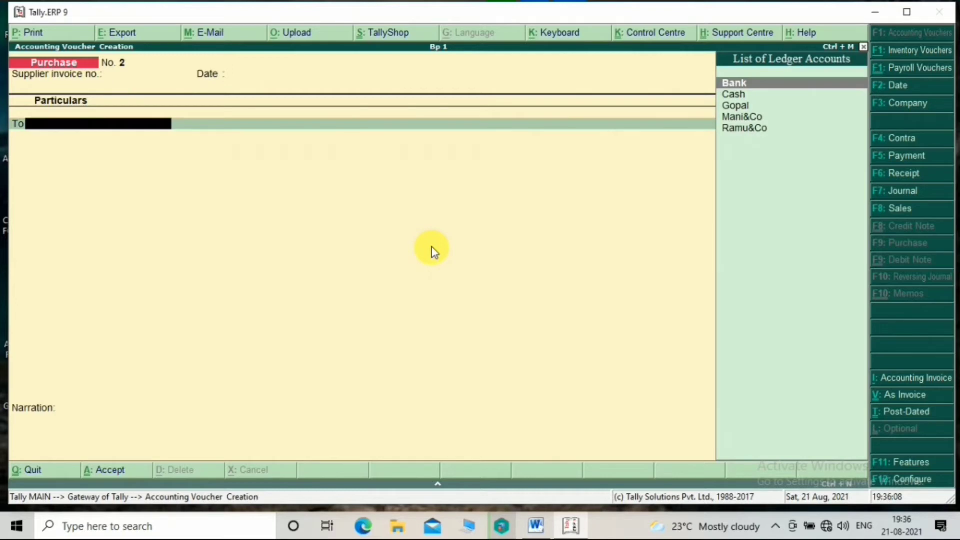
type("R")
key("Return")
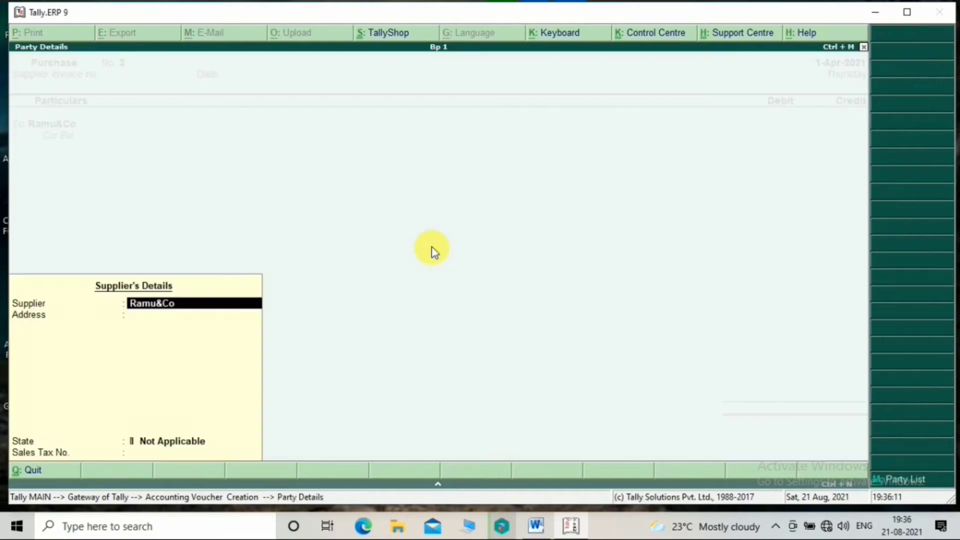
key("ctrl+a")
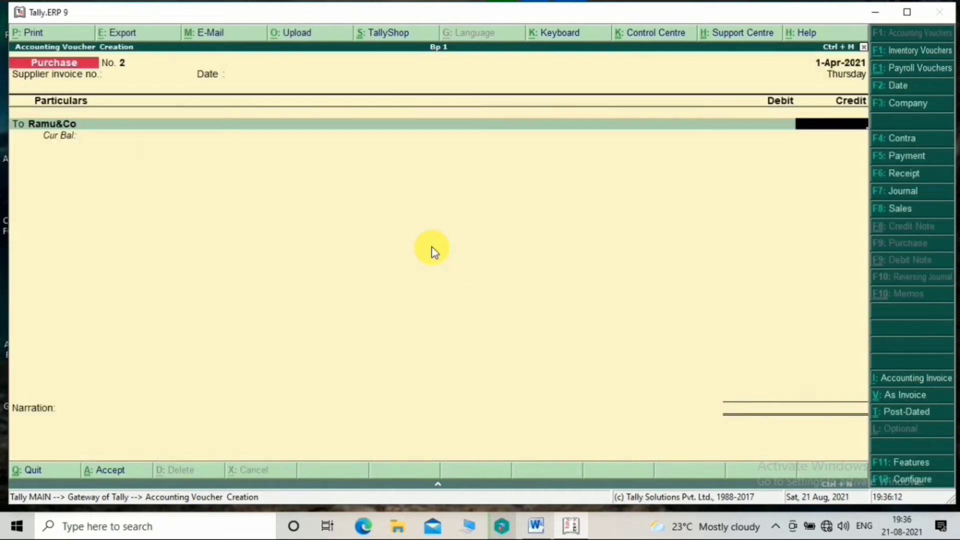
type("10000")
key("Return")
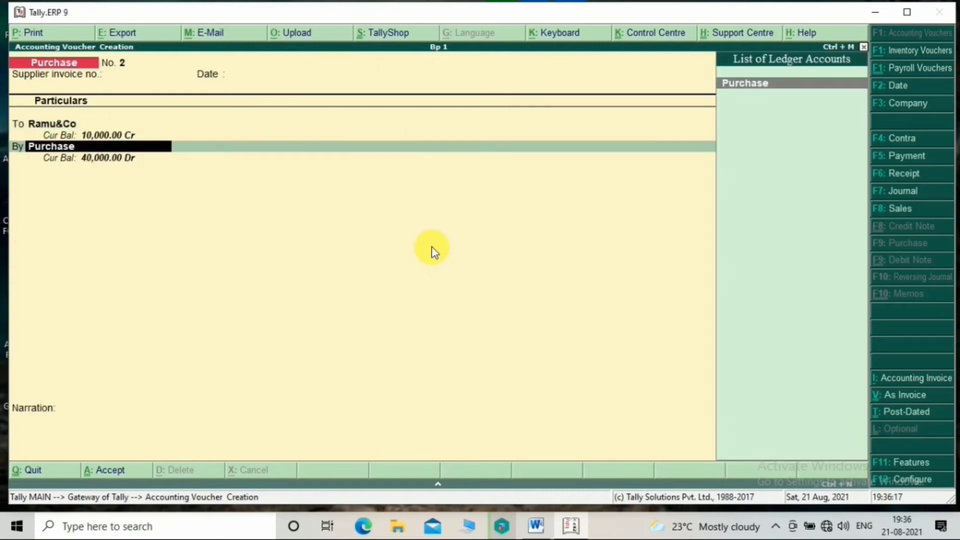
key("Return")
key("Return")
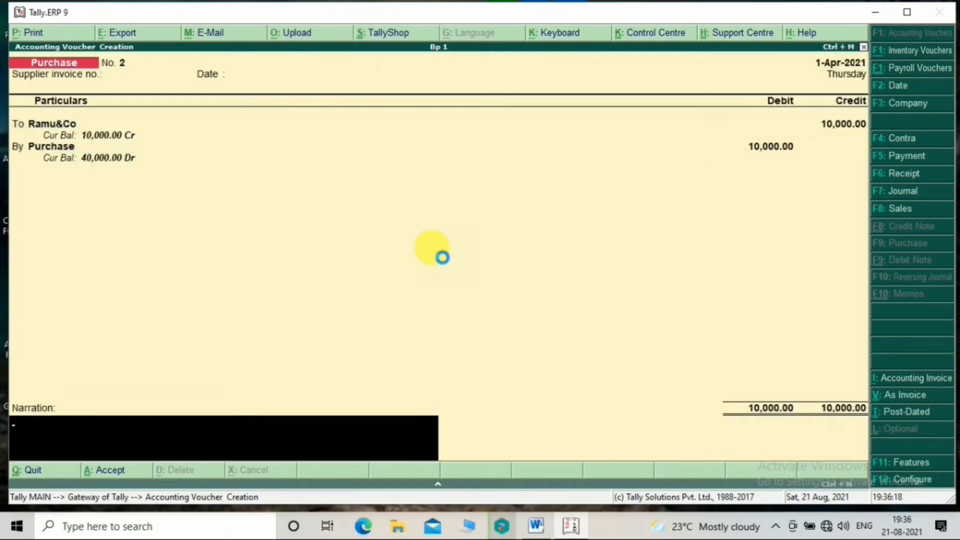
key("Return")
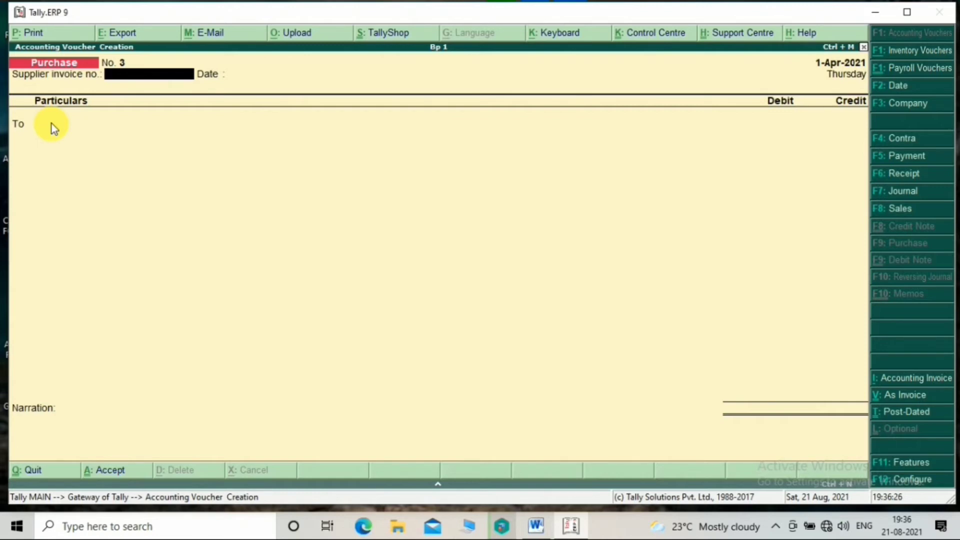
Record a Payment voucher with Cash as the account and 2000 for Additional Expense, without narration
key("F5")
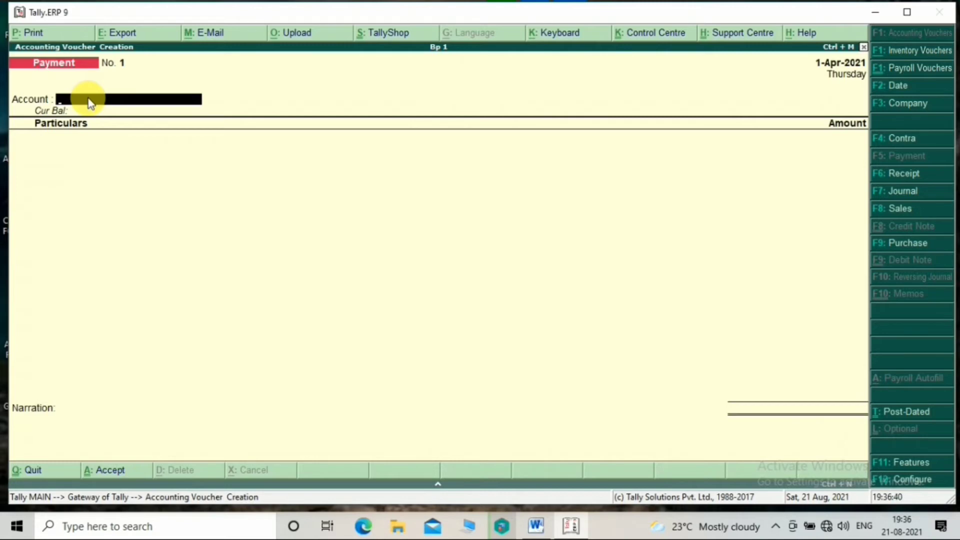
type("Cas")
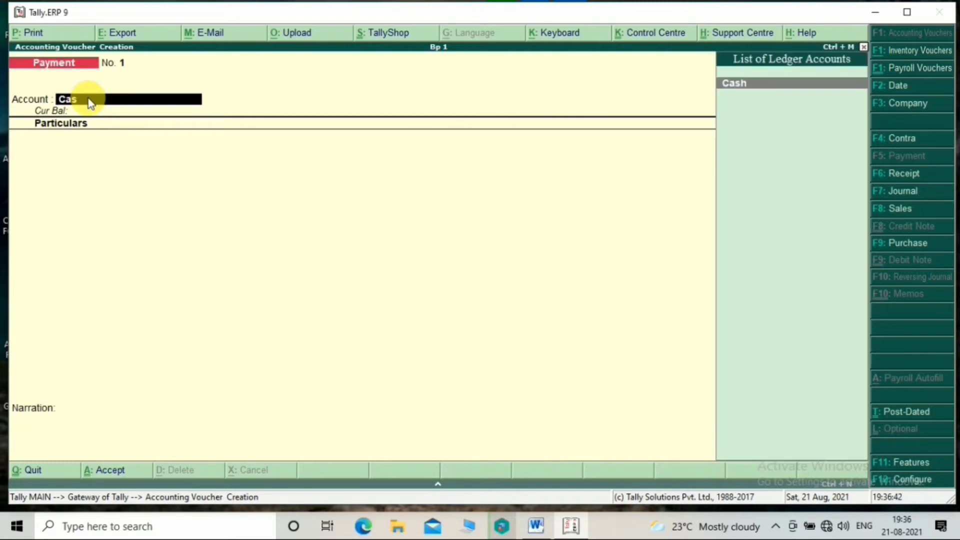
key("Return")
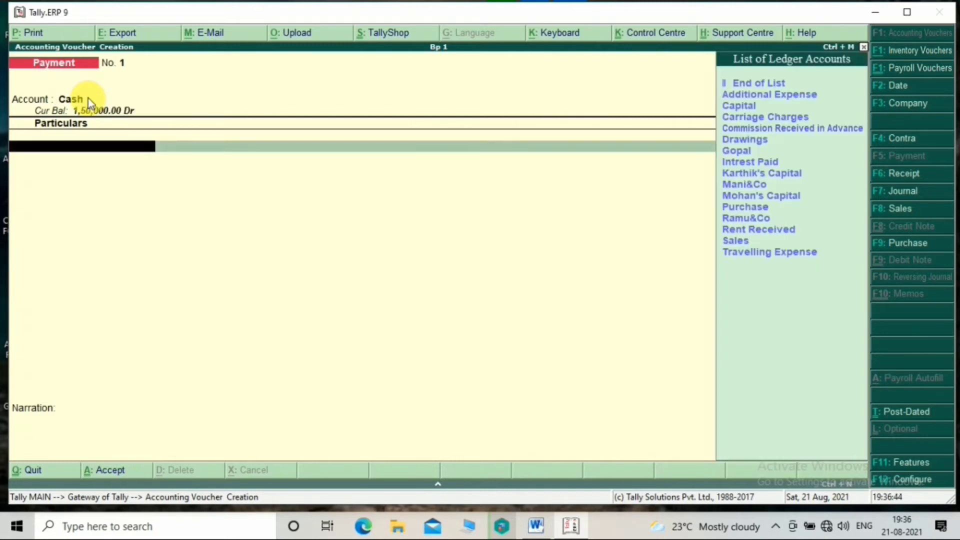
type("a")
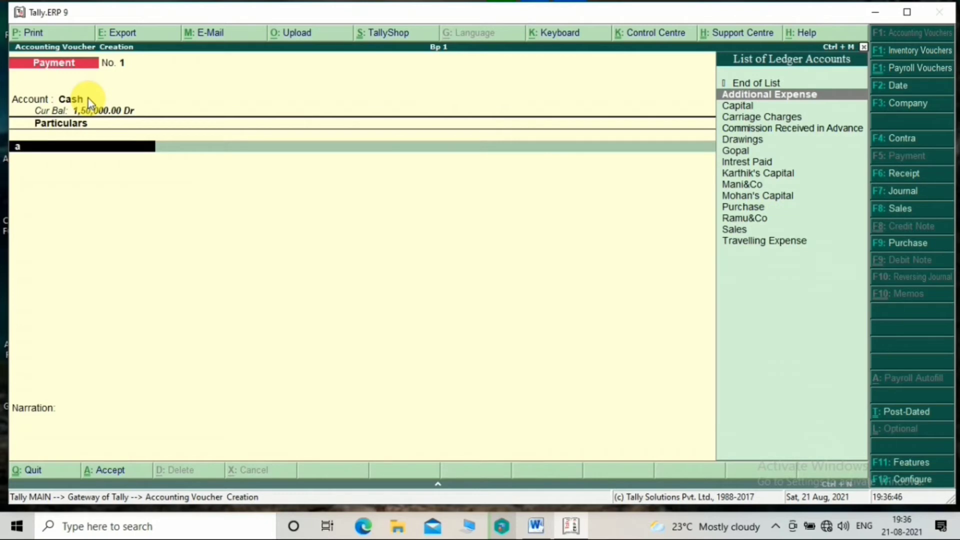
key("Return")
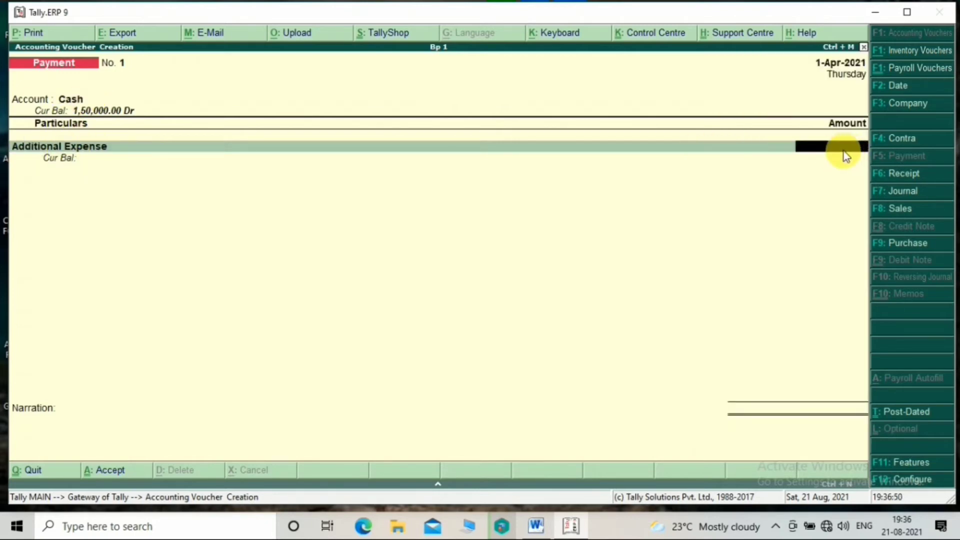
type("2000")
key("Return")
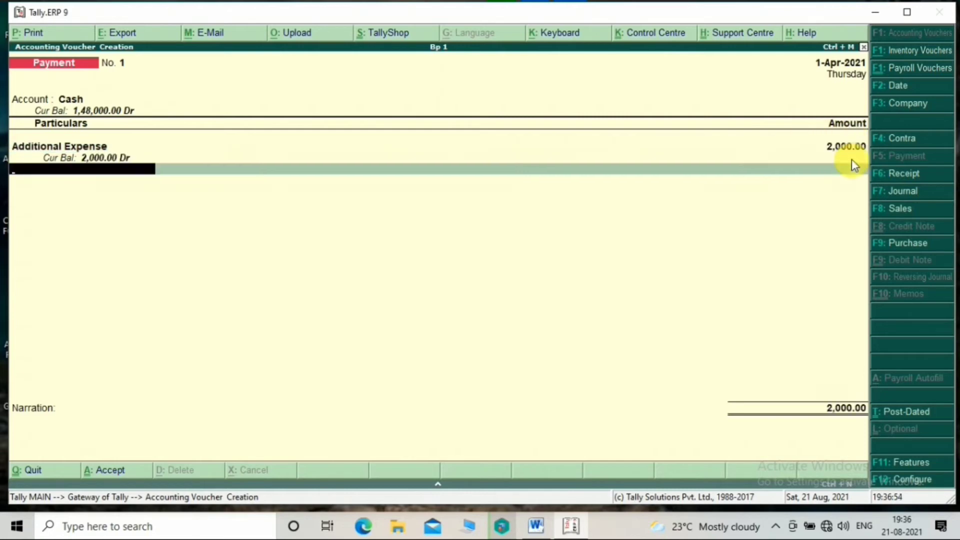
key("ctrl+a")
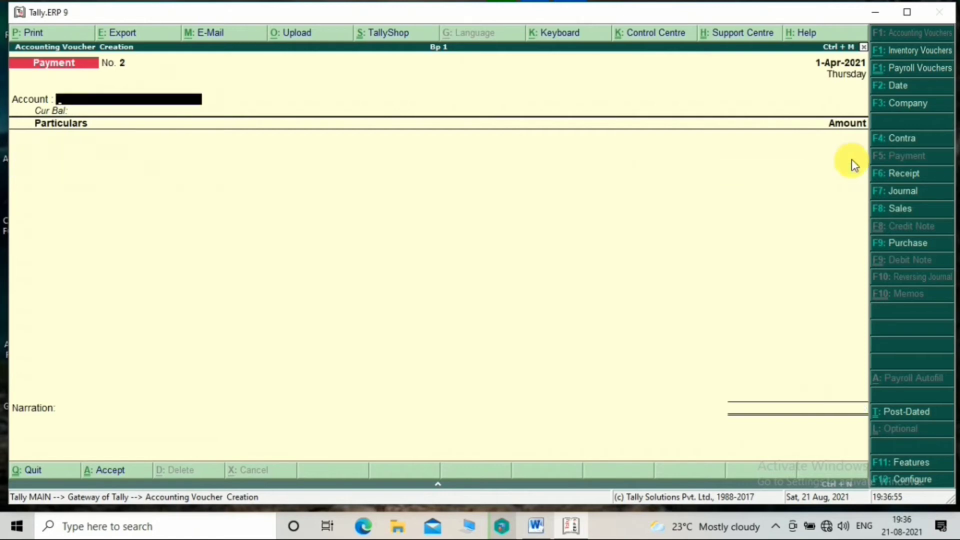
Record a Payment voucher with Cash as the account and 2500 for Travelling Expense, without narration
type("Ca")
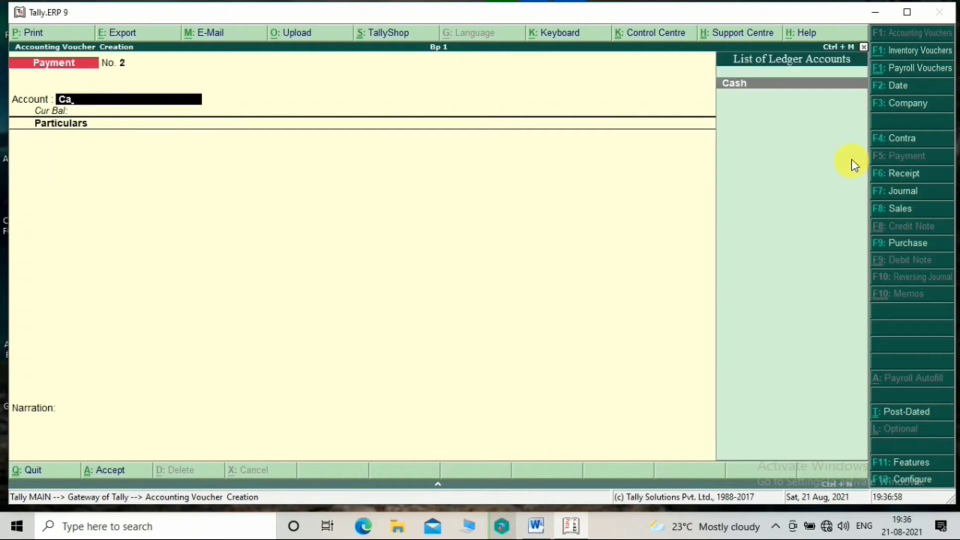
key("Return")
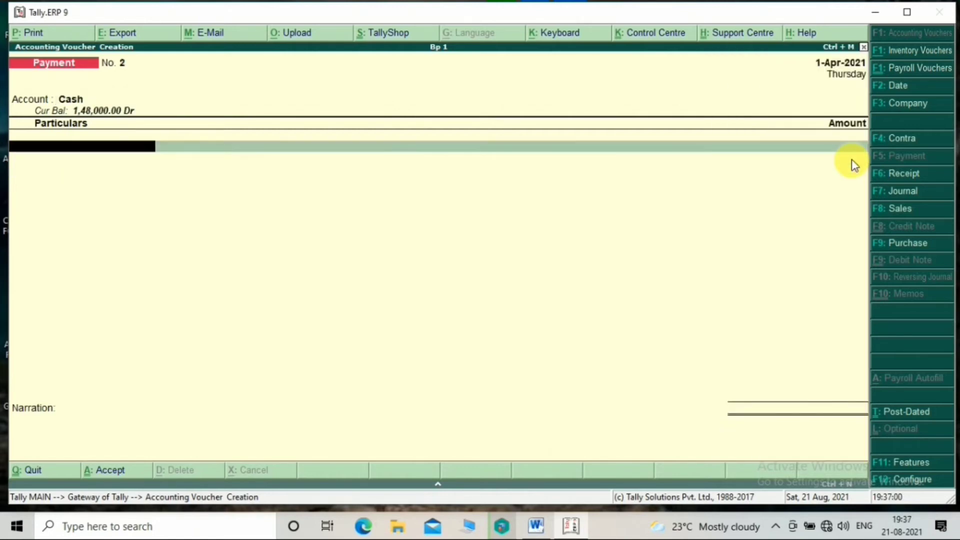
type("Tr")
key("Return")
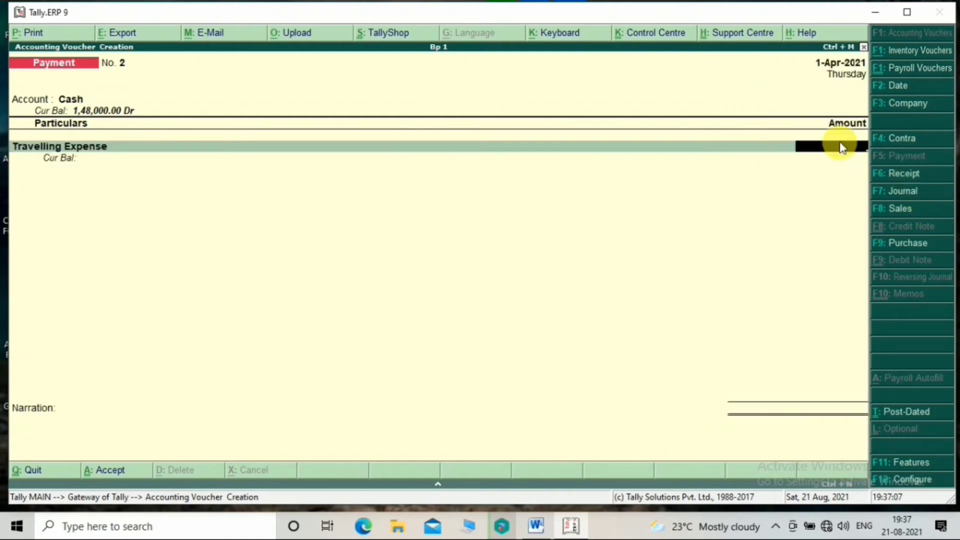
type("2500")
key("Return")
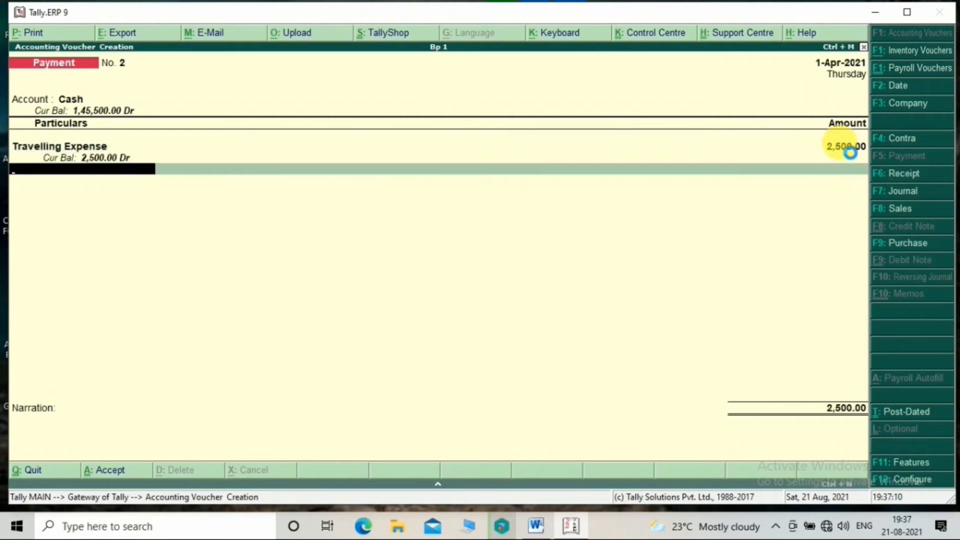
key("ctrl+a")
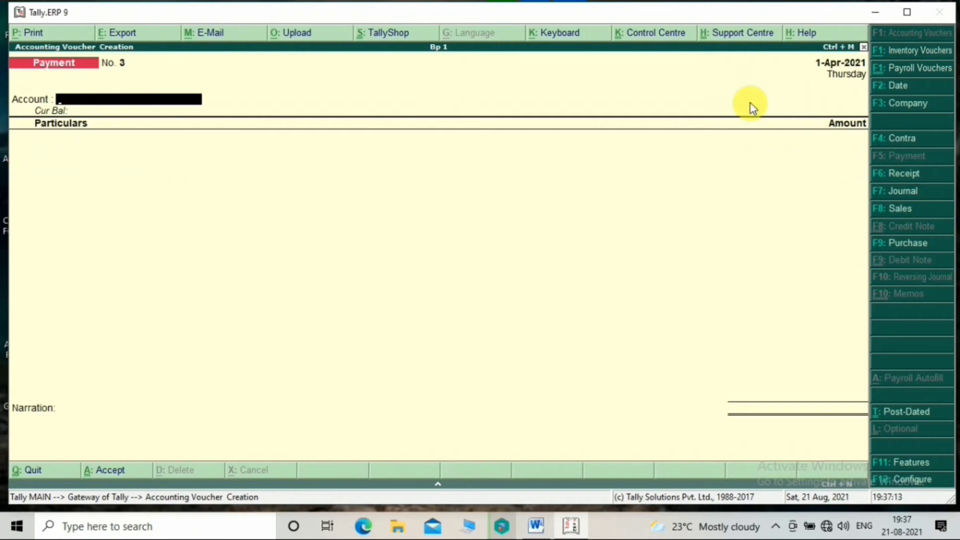
Record a Payment voucher with Cash as the account and 5000 for Carriage Charges, without narration
type("Cas")
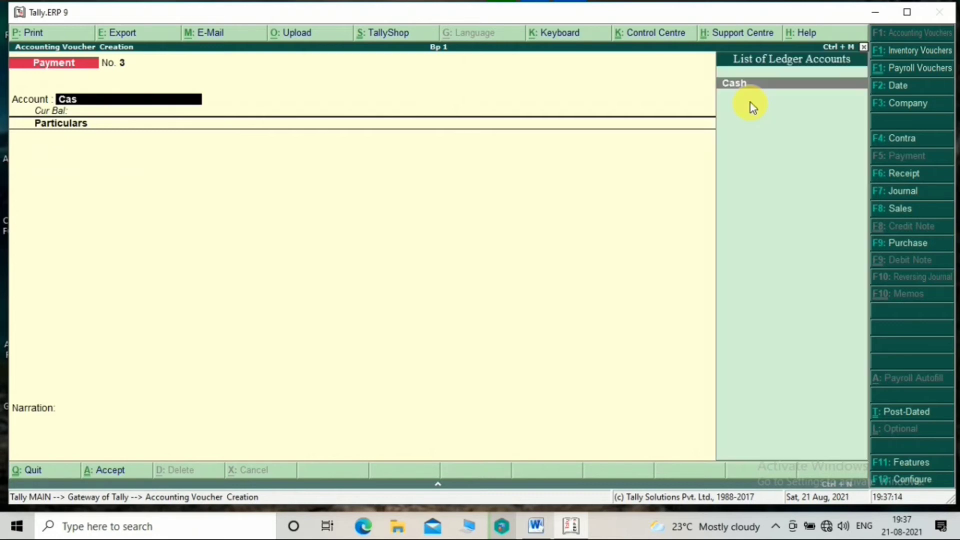
key("Return")
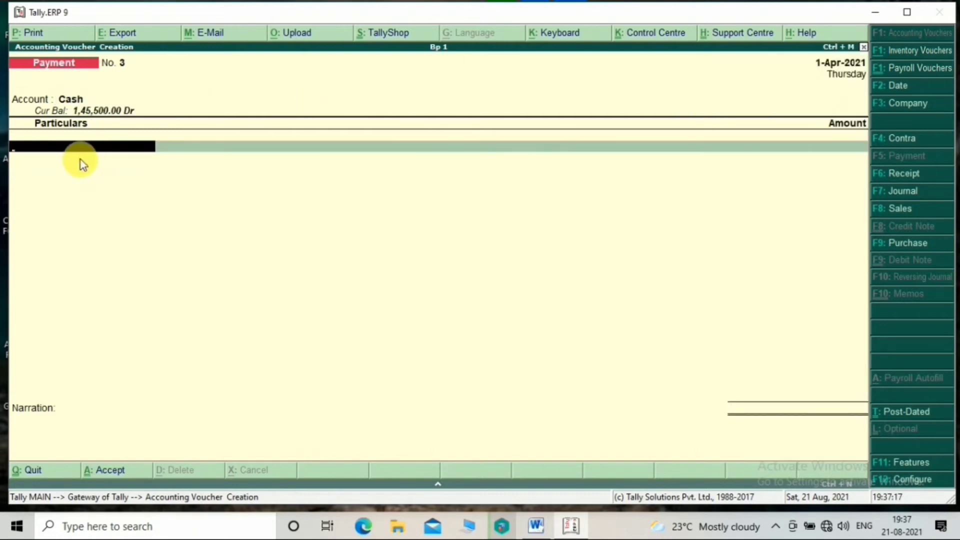
type("Car")
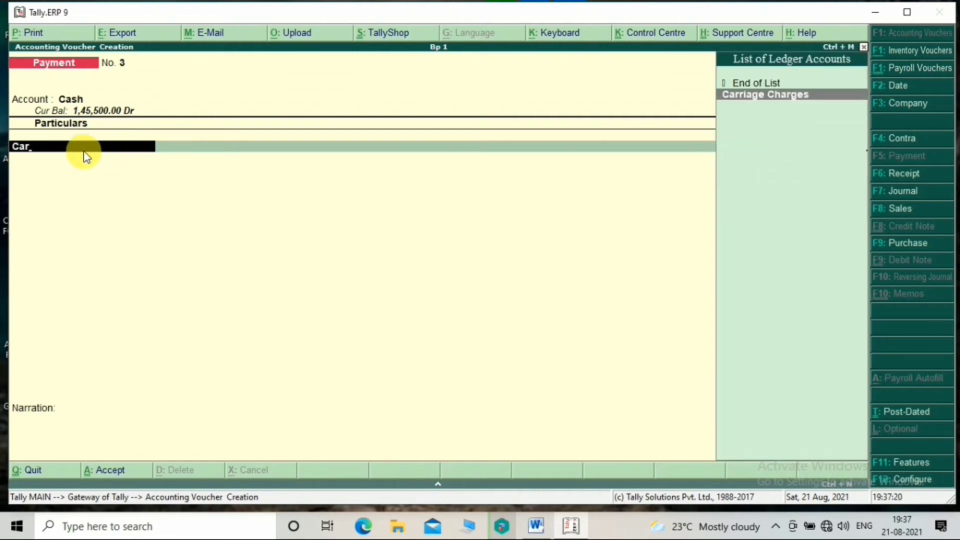
key("Return")
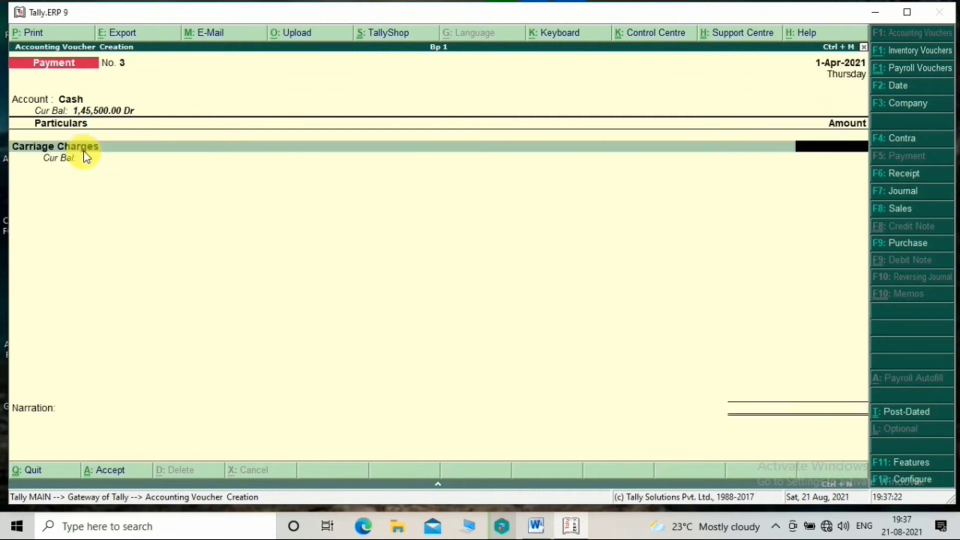
type("5,00")
type("000")
key("Return")
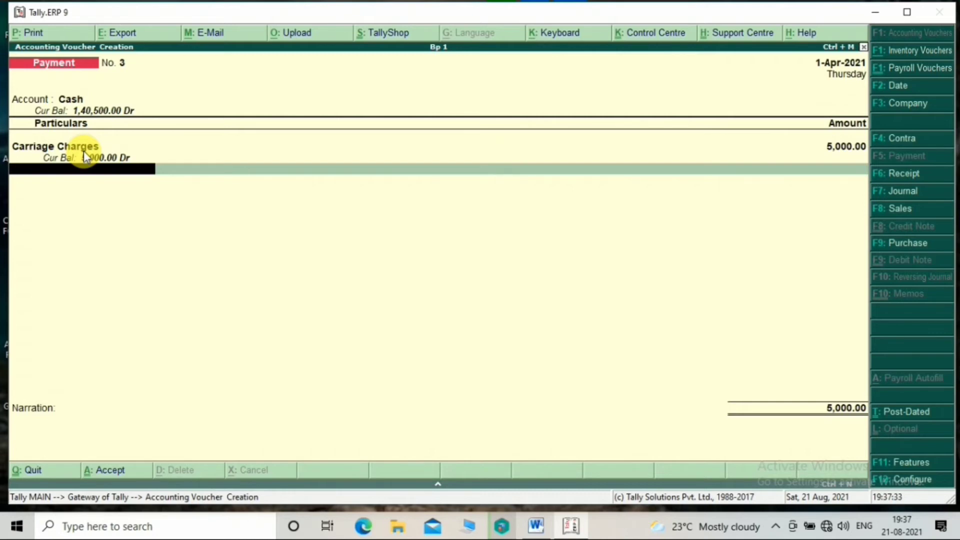
key("Return")
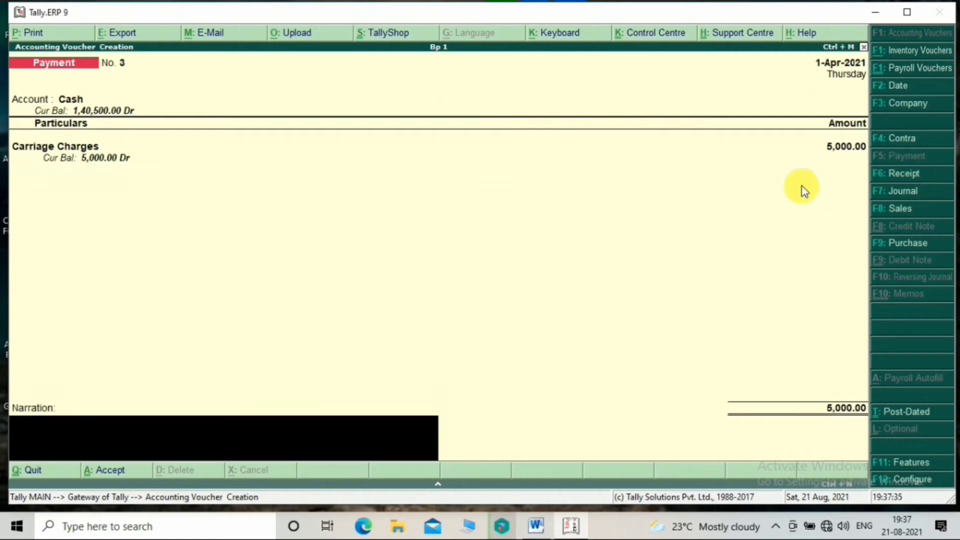
key("Return")
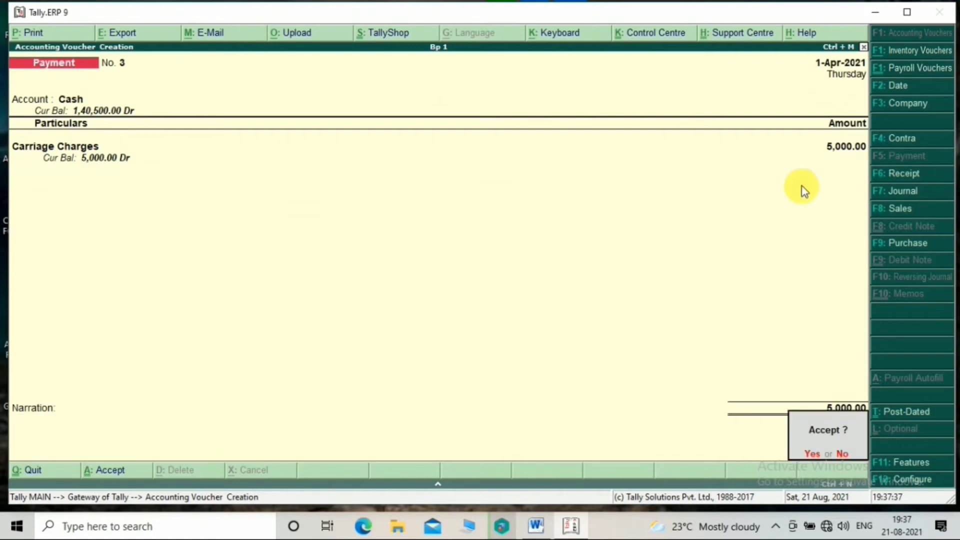
key("Return")
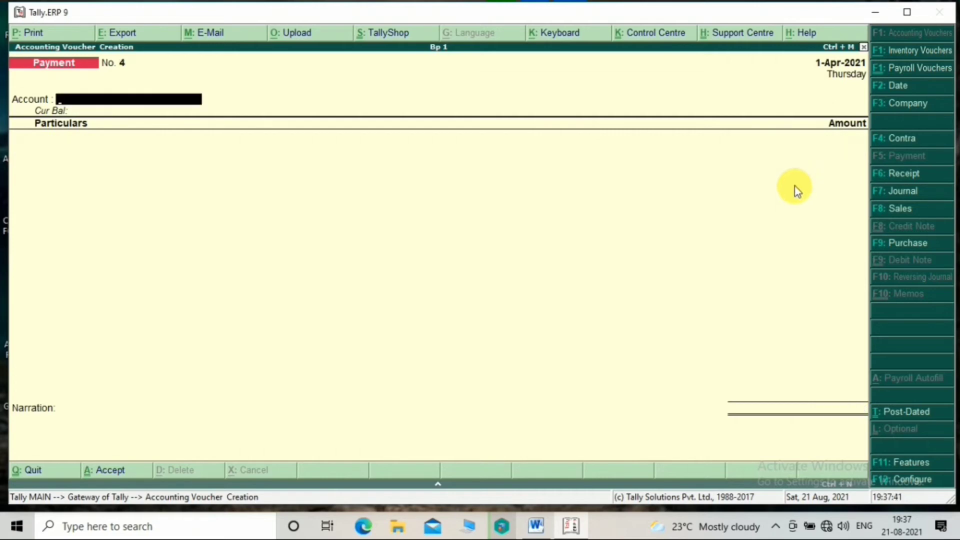
Record a Receipt voucher with Cash as the account and 6000 for Rent Received, without narration
key("F6")
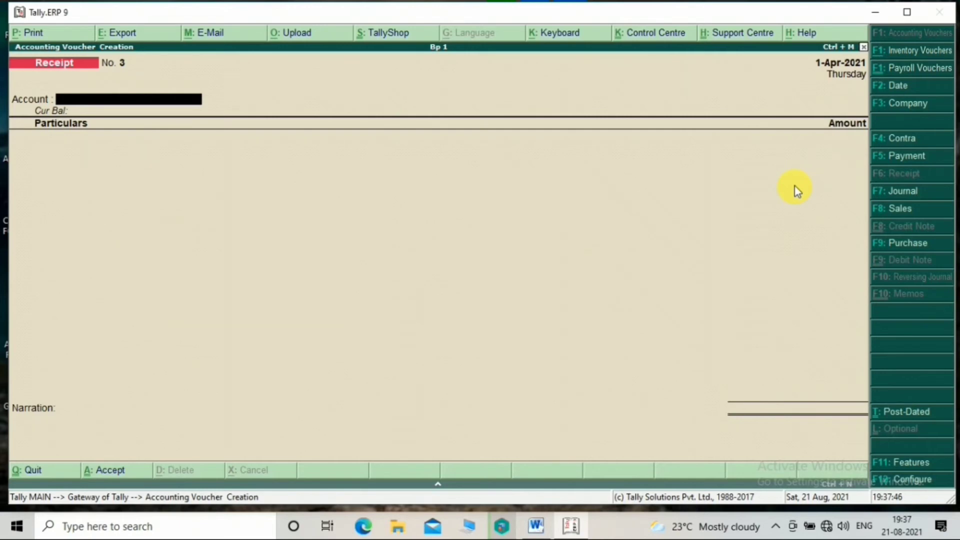
type("Cas")
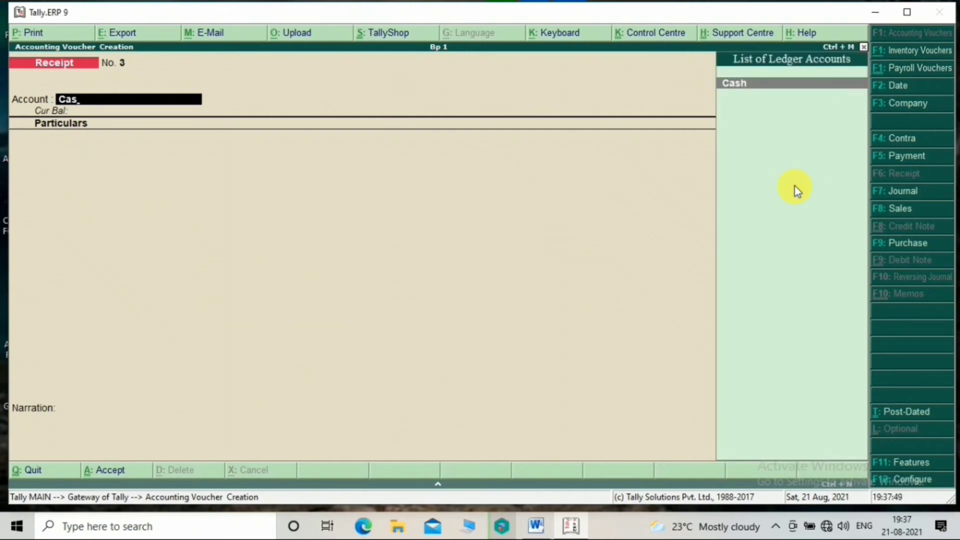
key("Return")
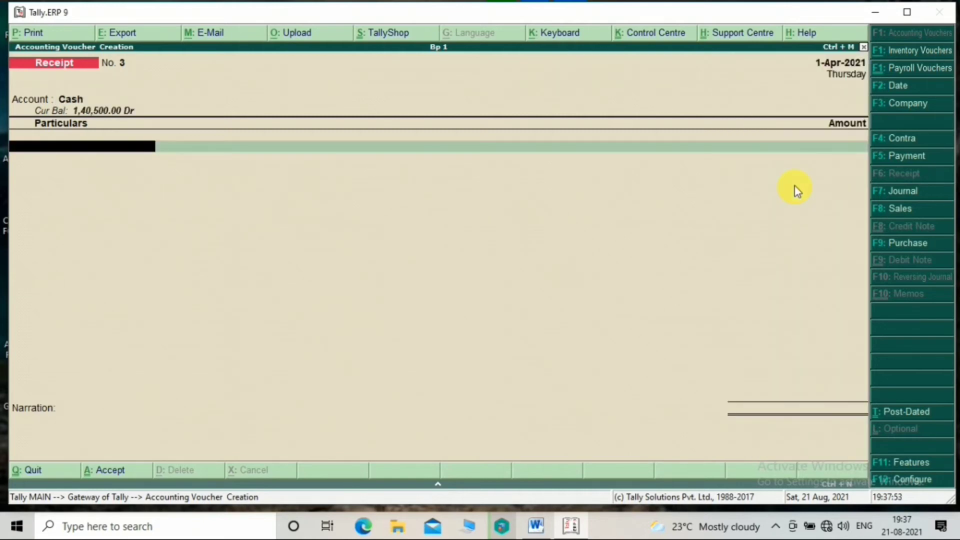
type("Re")
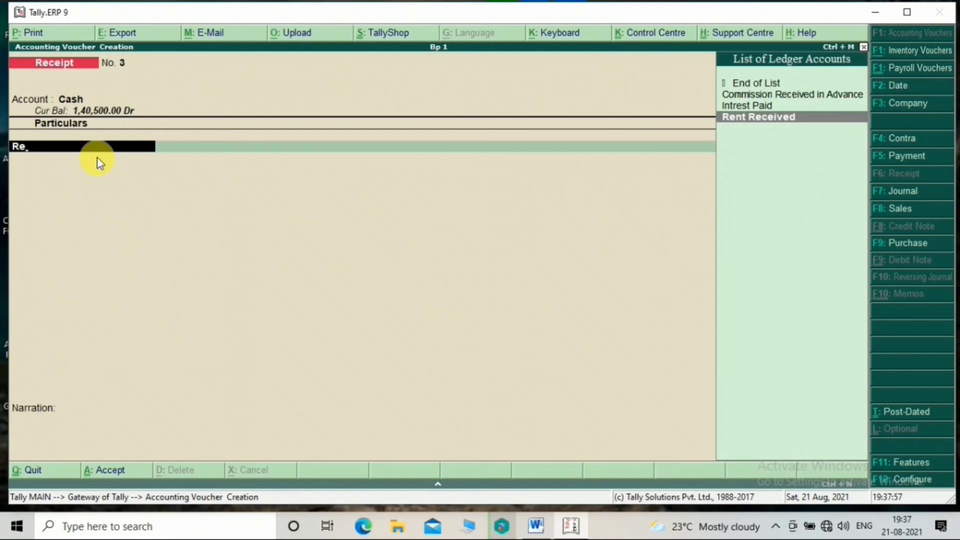
key("Return")
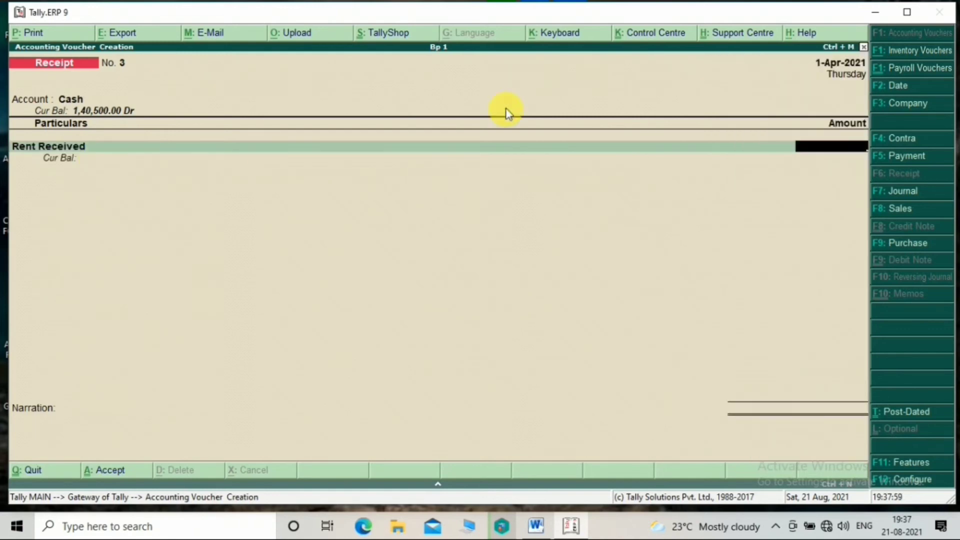
type("6000")
key("Return")
key("Return")
key("Return")
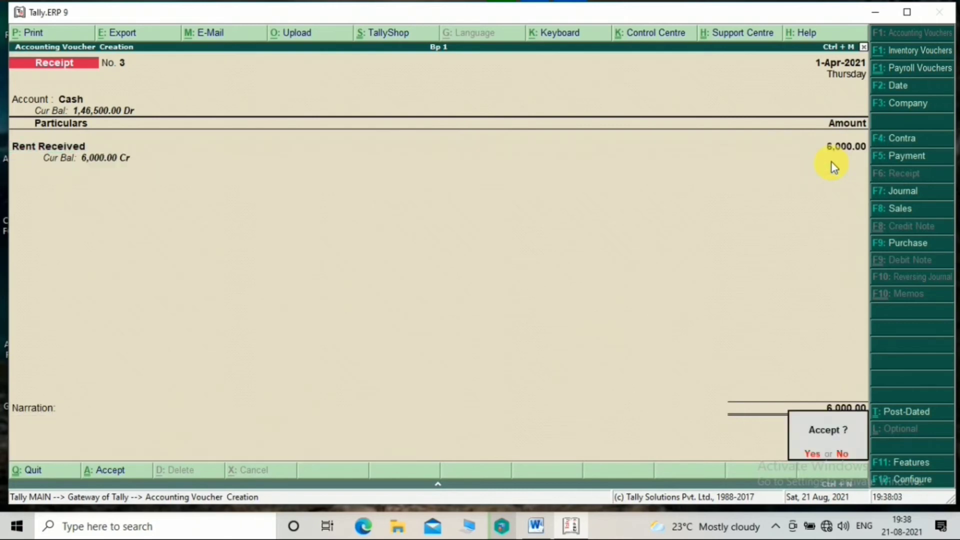
key("Return")
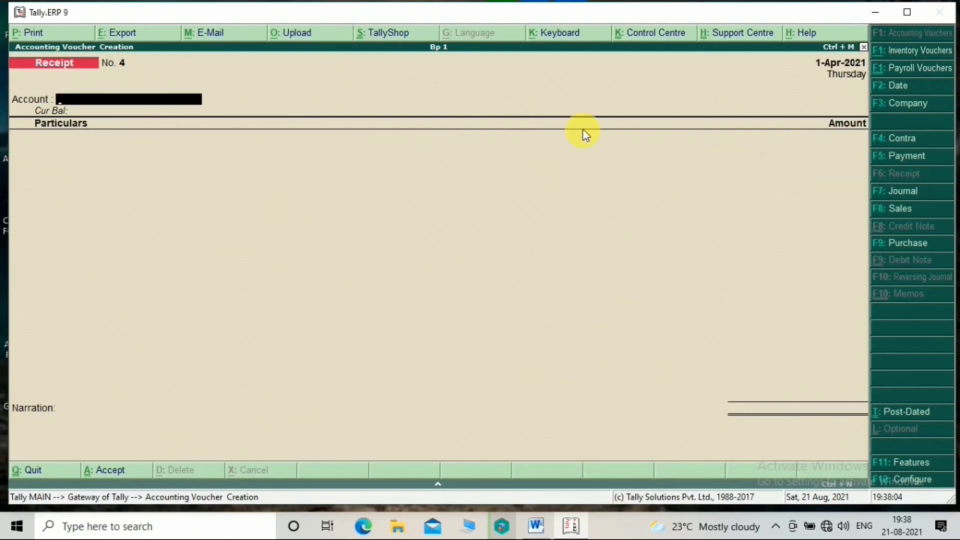
Record a Receipt voucher with Cash as the account and 7000 for Commission Received in Advance, without narration
type("Cas")
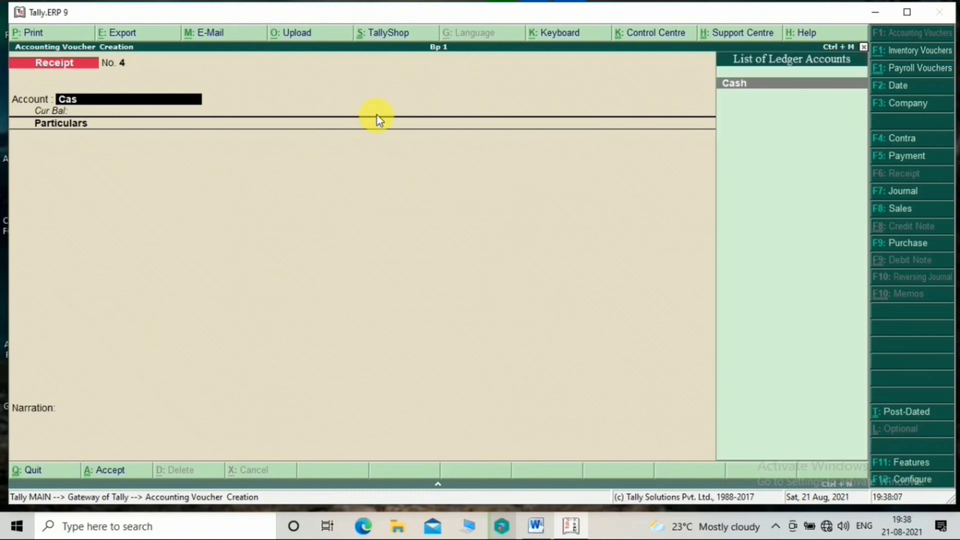
key("Return")
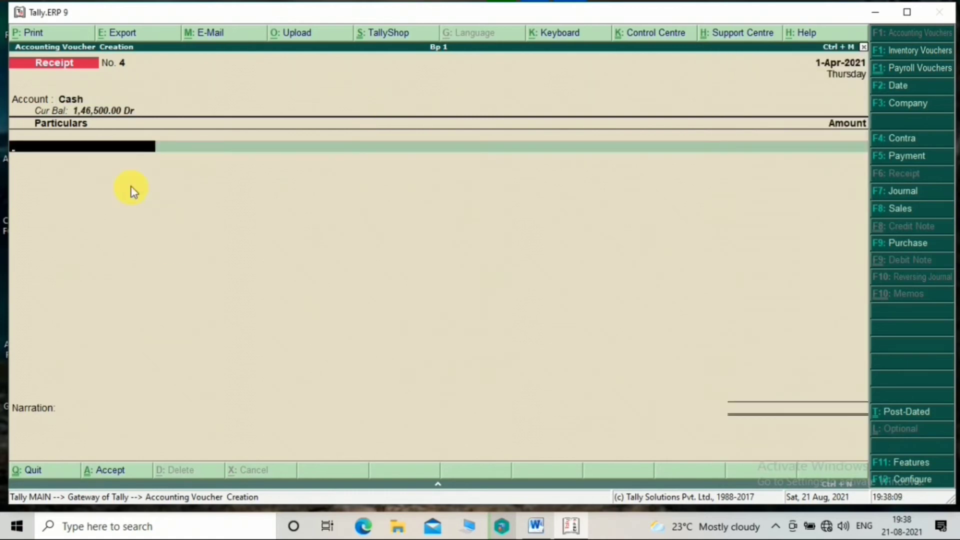
type("Com")
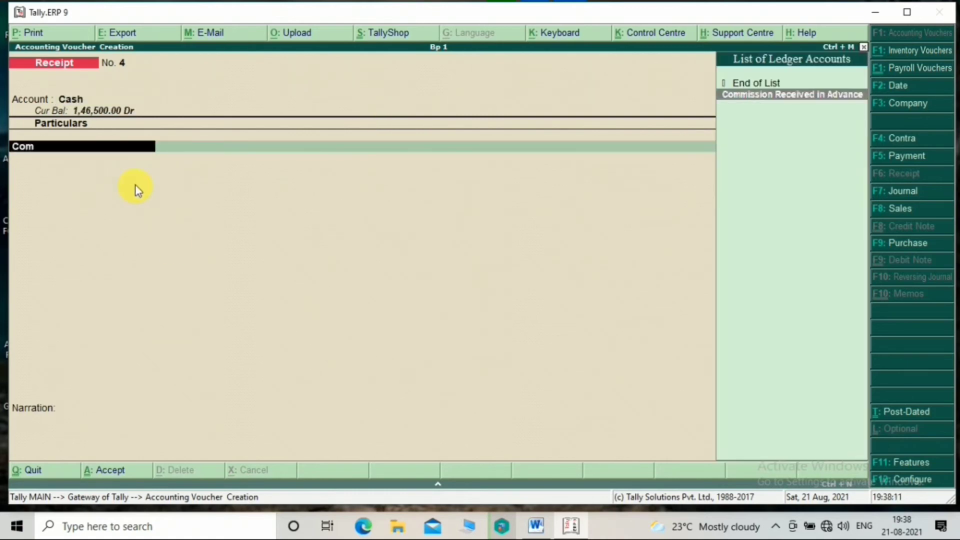
key("Return")
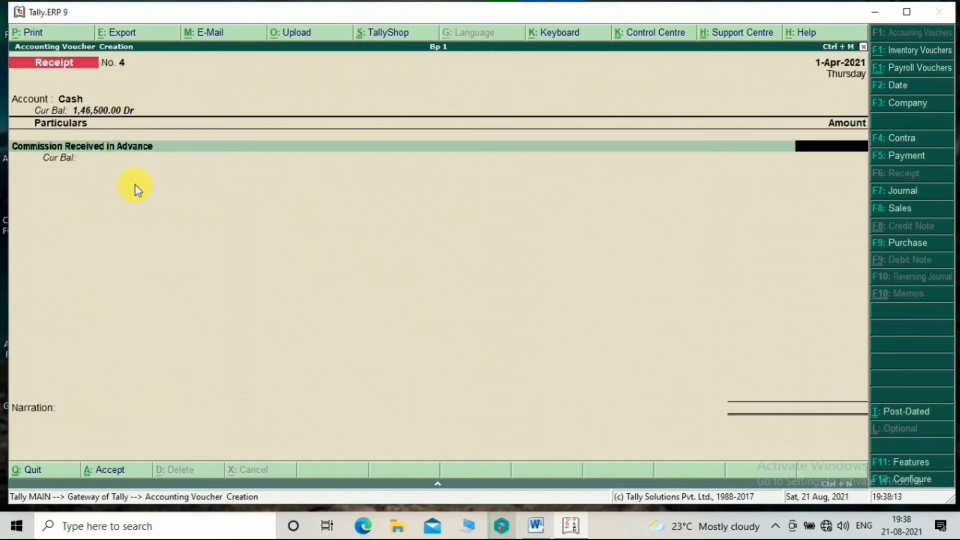
type("7000")
key("Return")
key("Return")
key("Return")
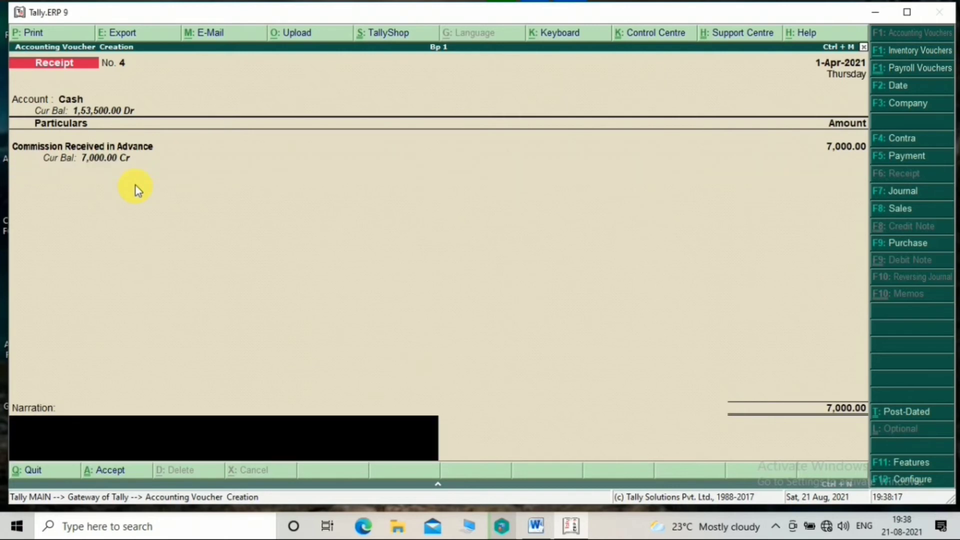
key("Return")
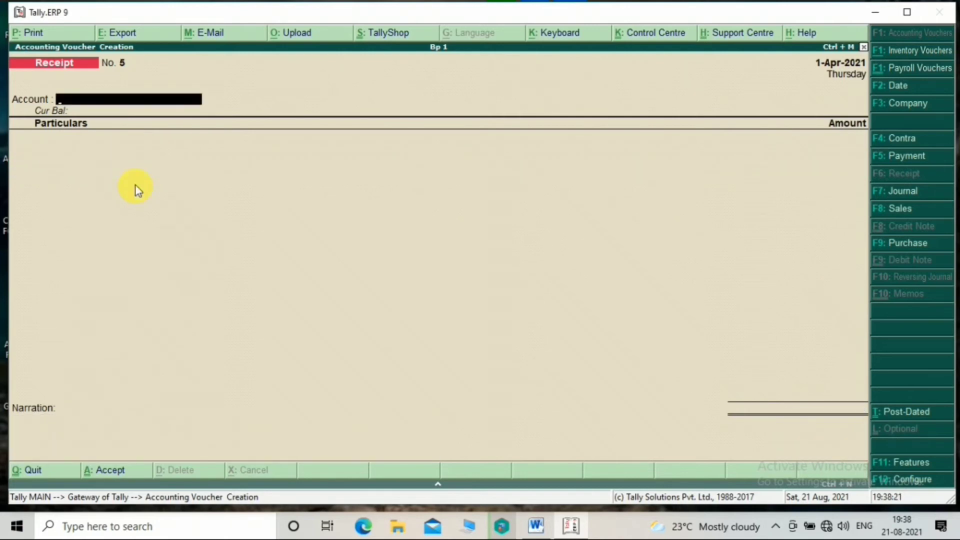
Record a Payment voucher with Cash as the account and 6500 for Intrest Paid, without narration
key("F5")
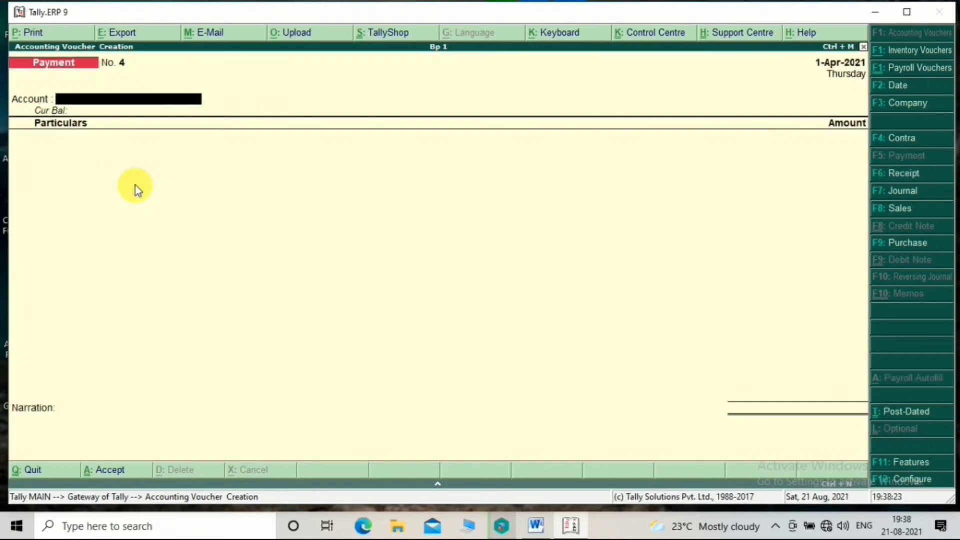
type("Cas")
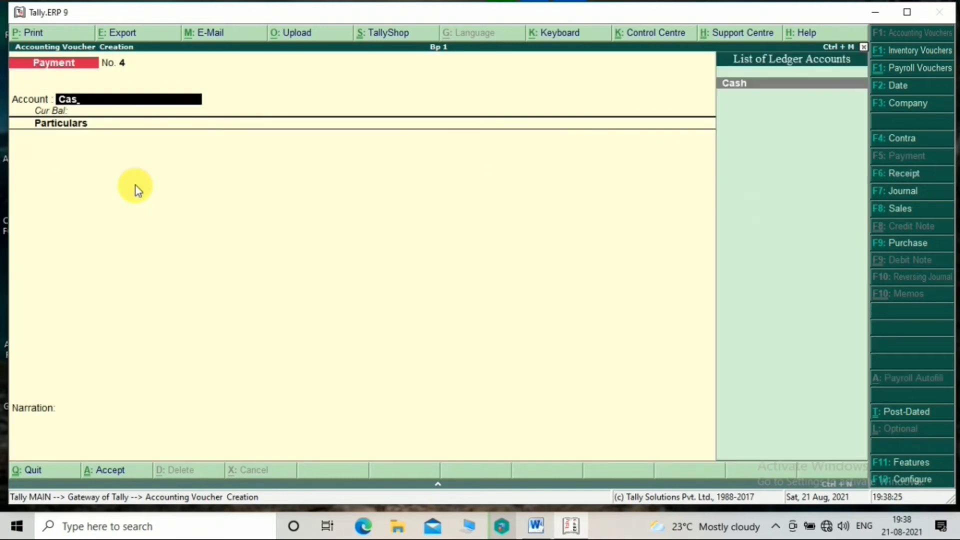
key("Return")
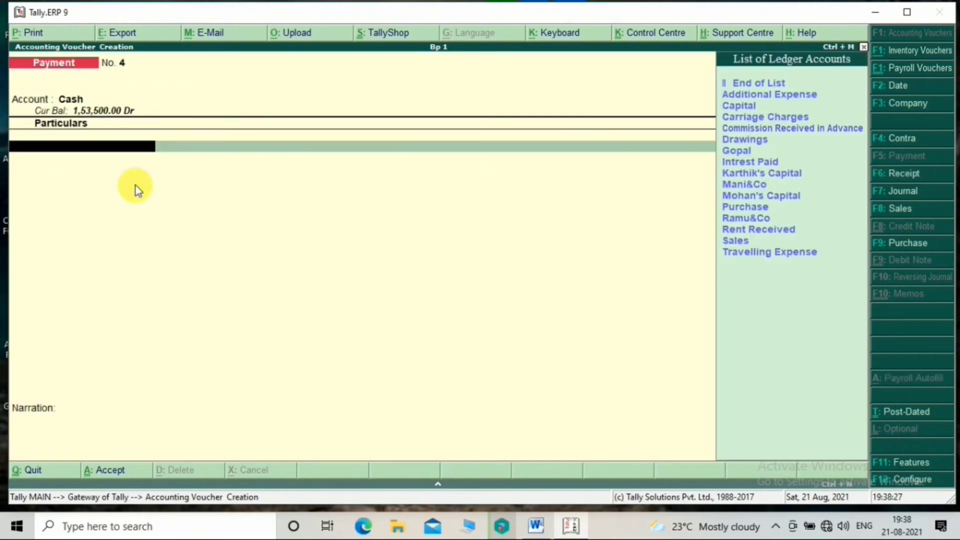
type("in")
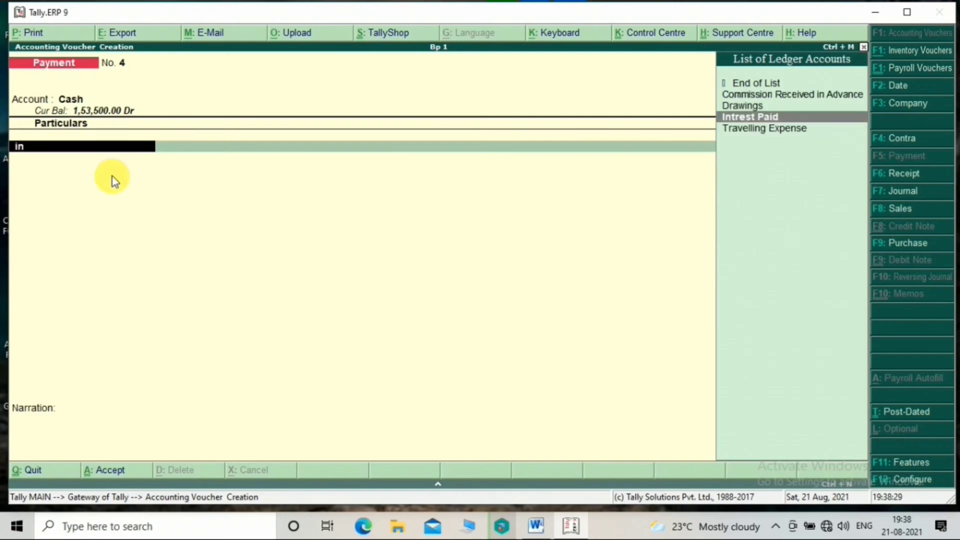
key("Return")
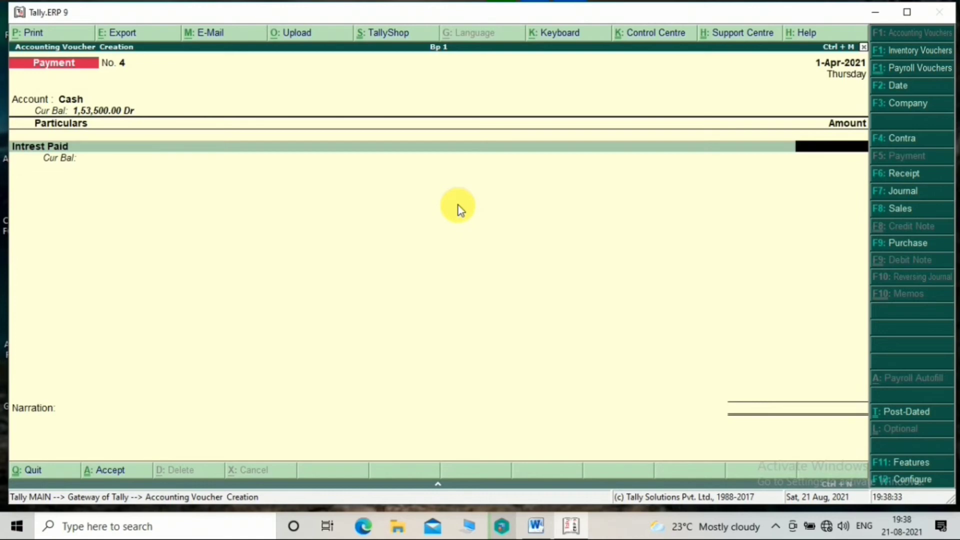
type("6500")
key("Return")
key("Return")
key("Return")
key("Return")
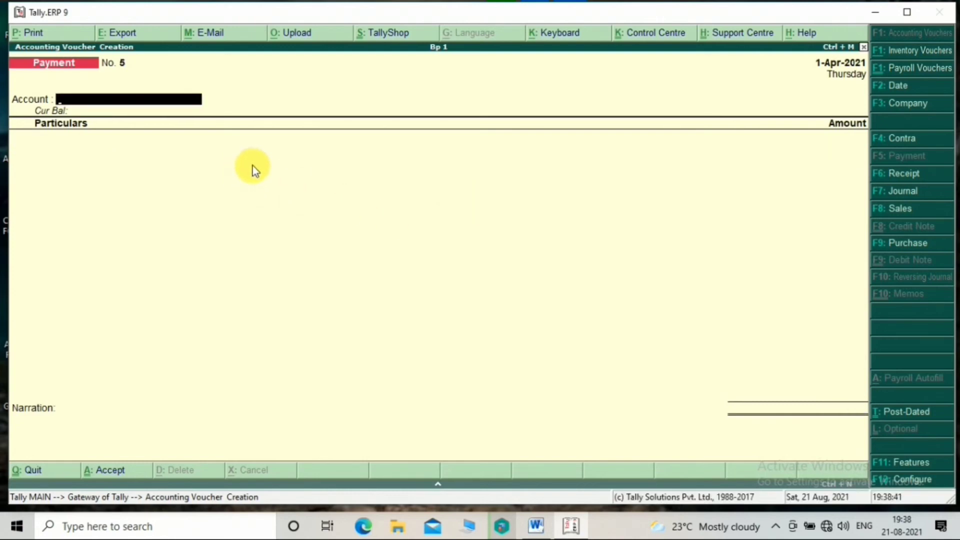
Record a Sales voucher in voucher mode, debiting the individual customer's ledger 30000 and crediting Sales, without reference number or narration
key("F8")
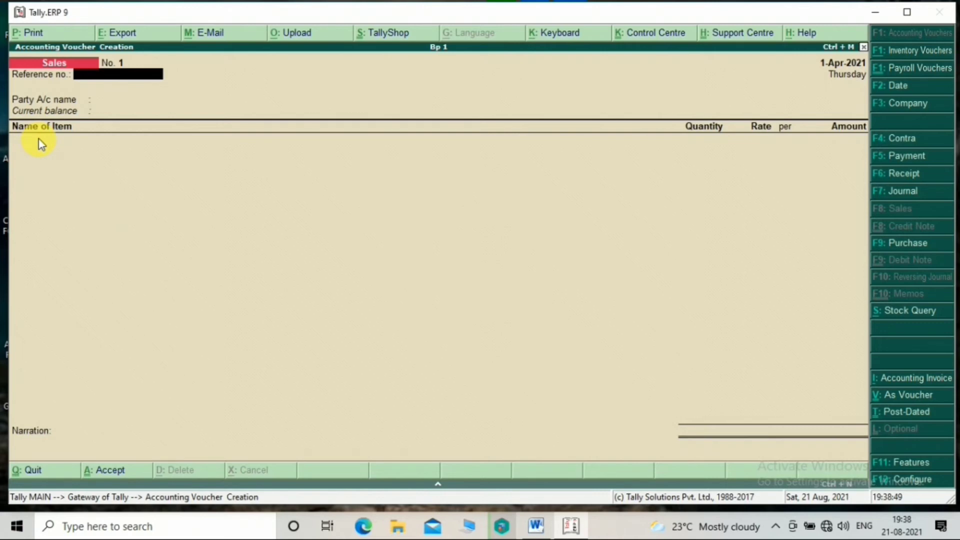
key("ctrl+v")
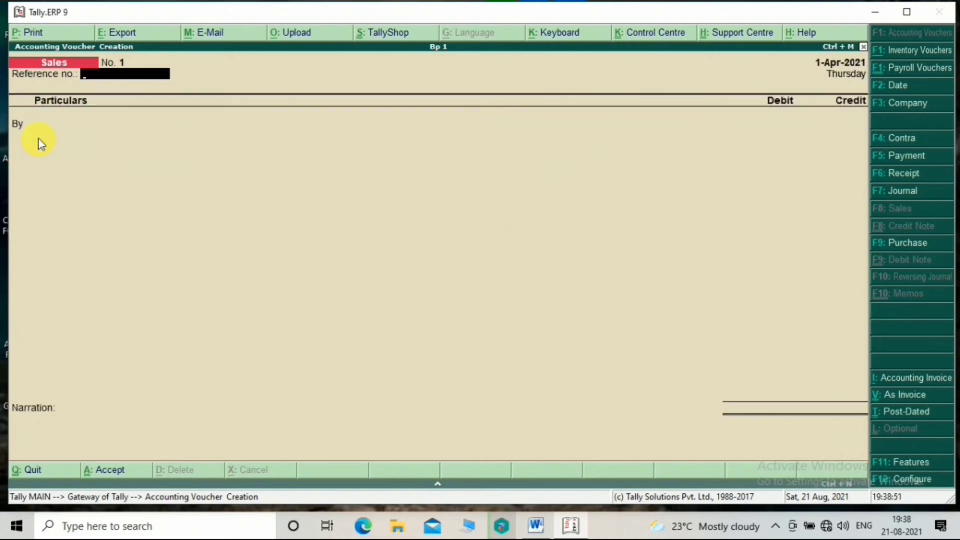
key("Return")
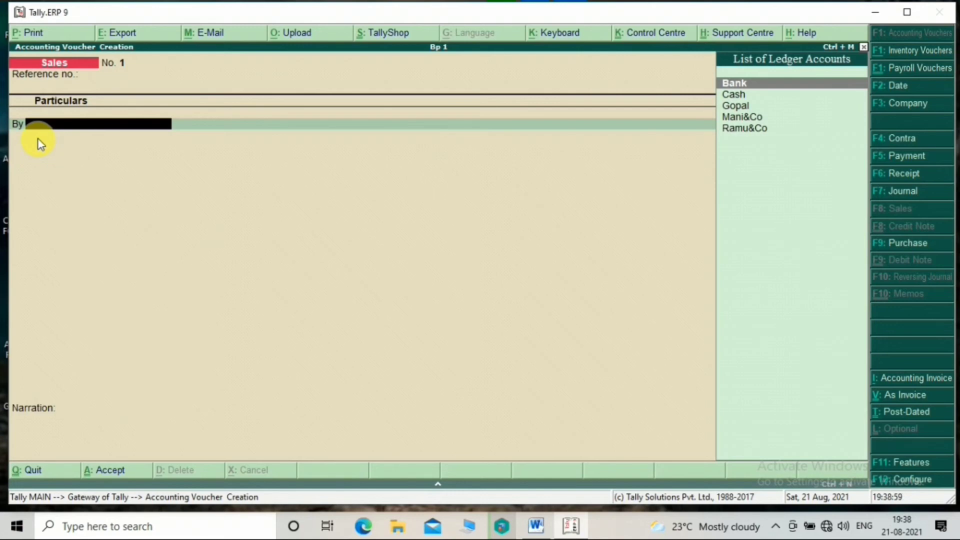
type("Go")
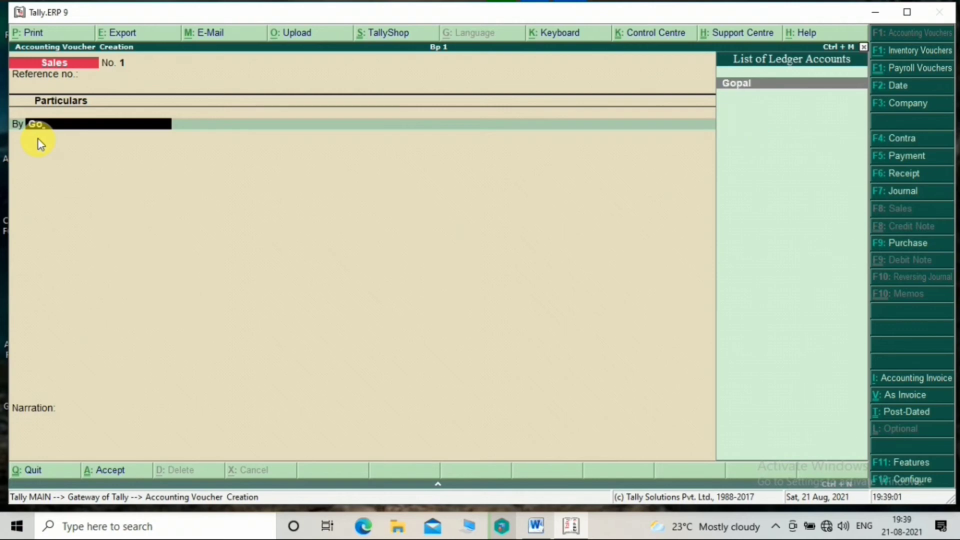
key("Return")
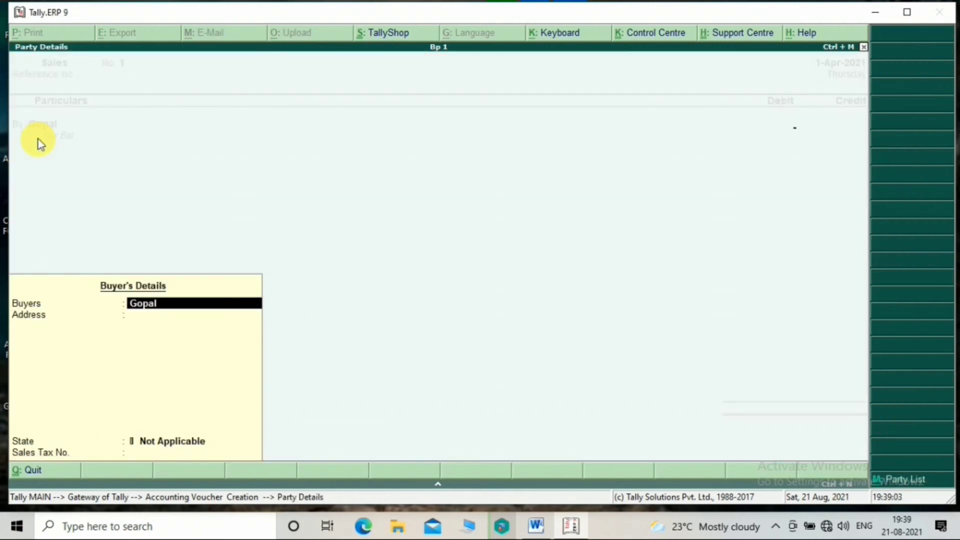
key("Return")
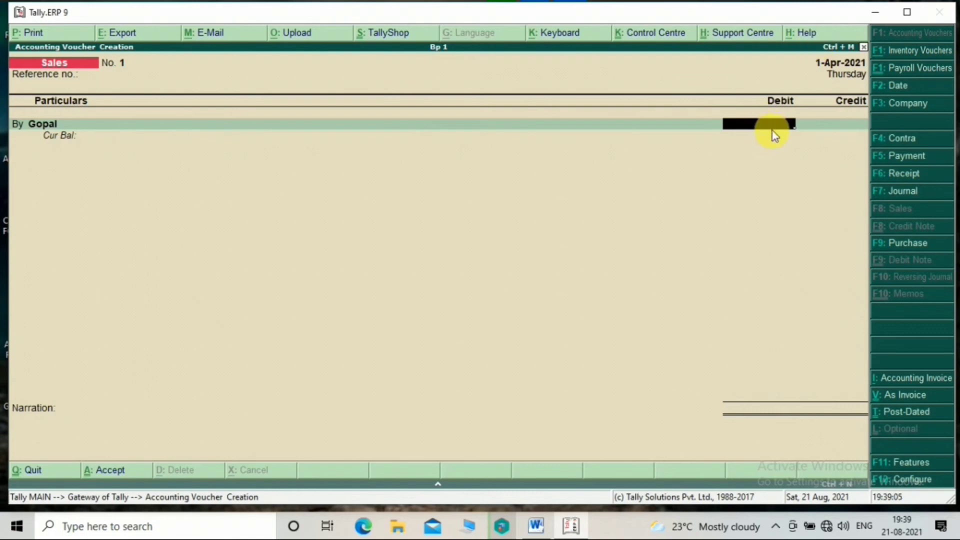
type("30000")
key("Return")
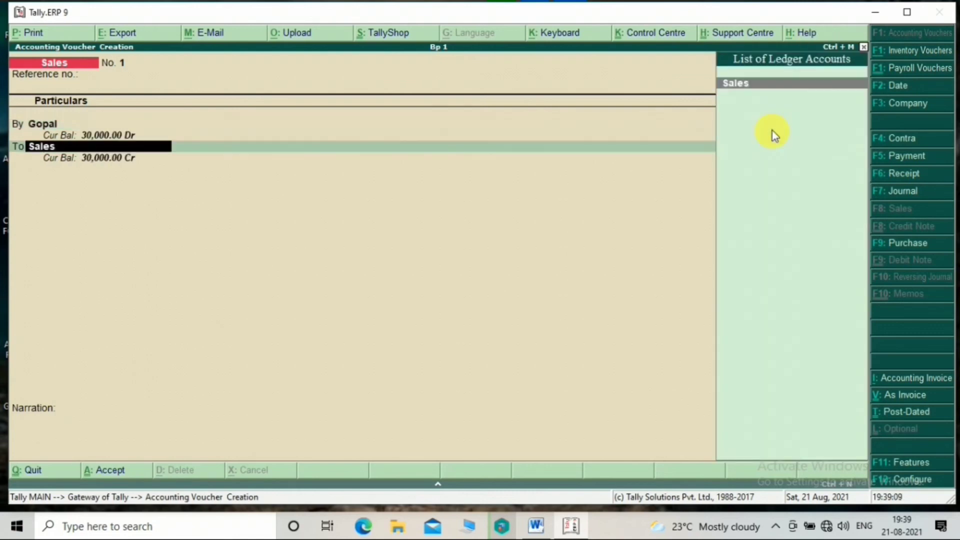
key("Return")
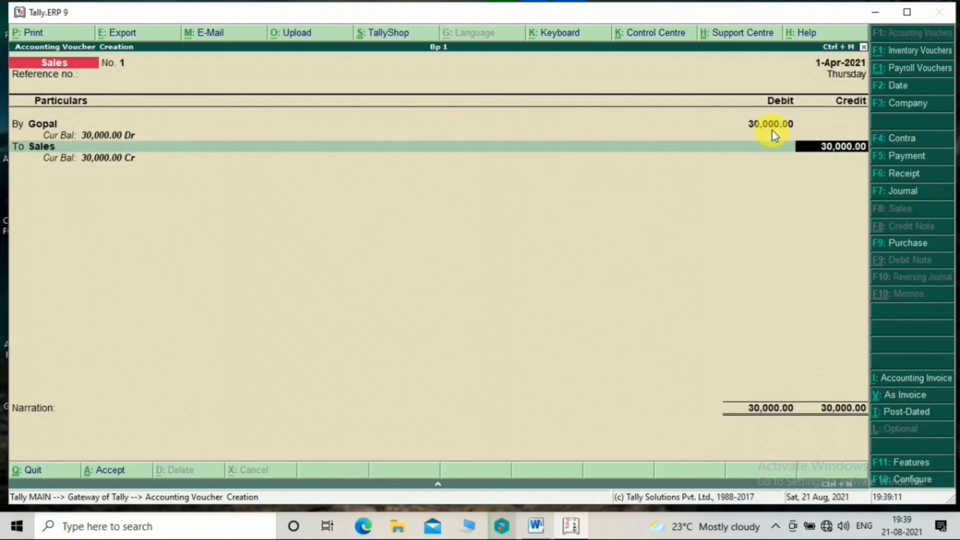
key("ctrl+a")
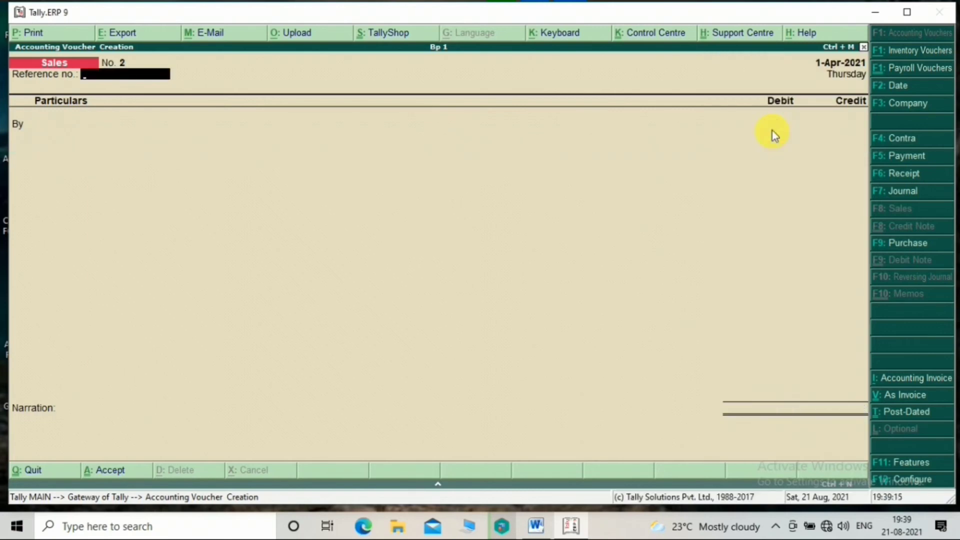
Record a Receipt voucher with Cash as the account and 25000 from the individual customer's ledger, without narration
key("F6")
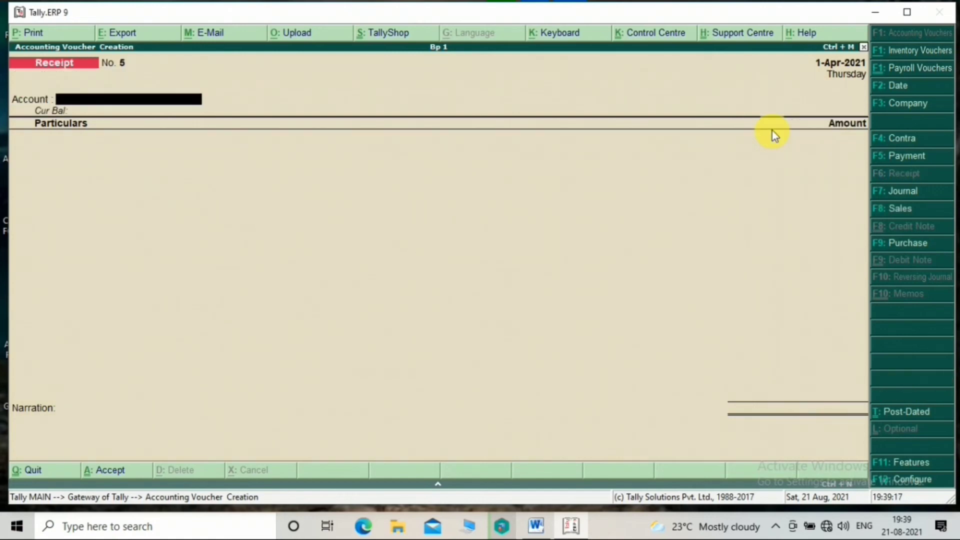
type("Cas")
key("Return")
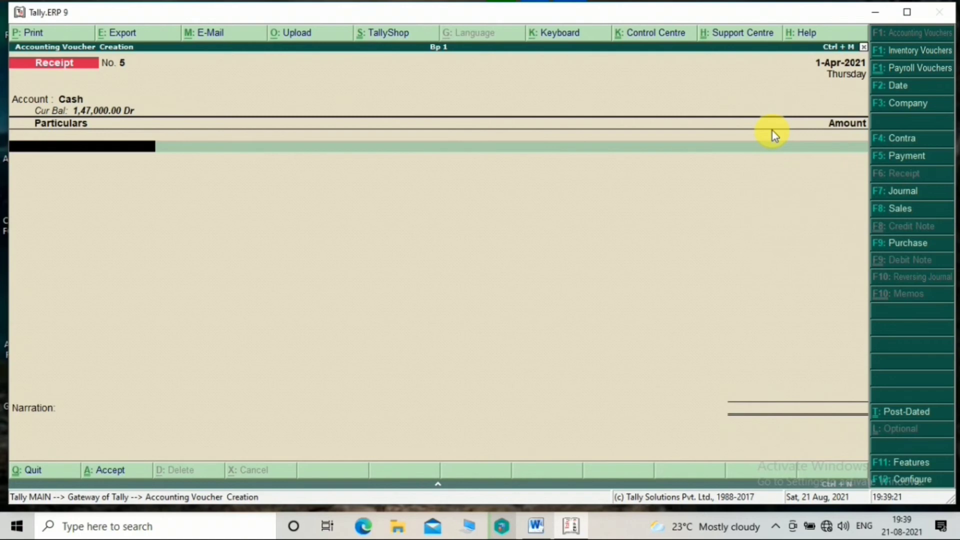
type("Go")
key("Return")
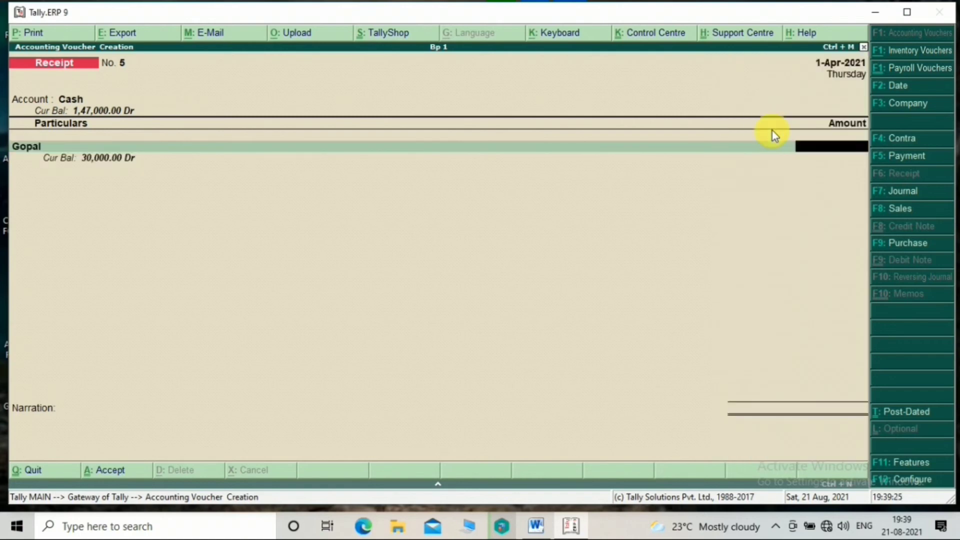
type("25000")
key("Return")
key("Return")
key("Return")
key("Return")
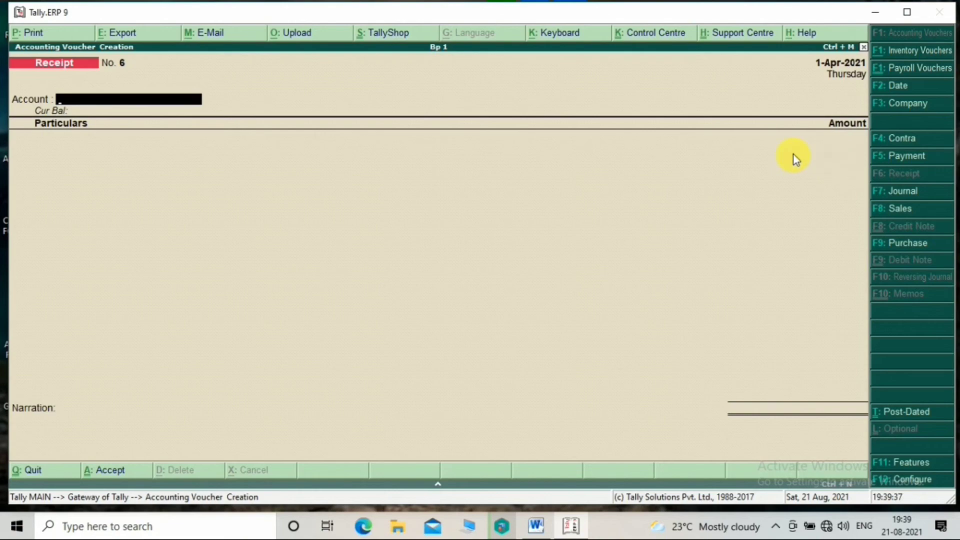
Record a Payment voucher with Cash as the account and 25000 for Mani&Co, without narration
key("F5")
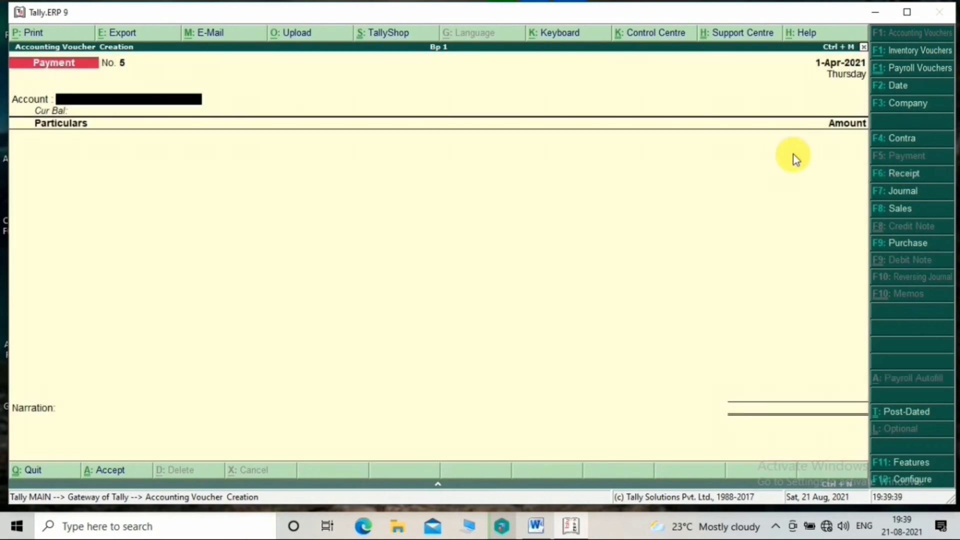
type("Cas")
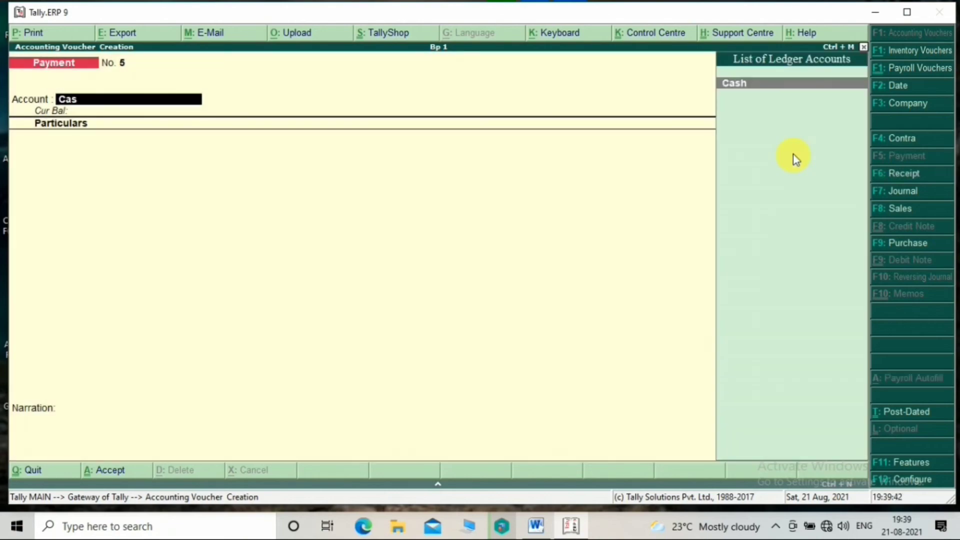
key("Return")
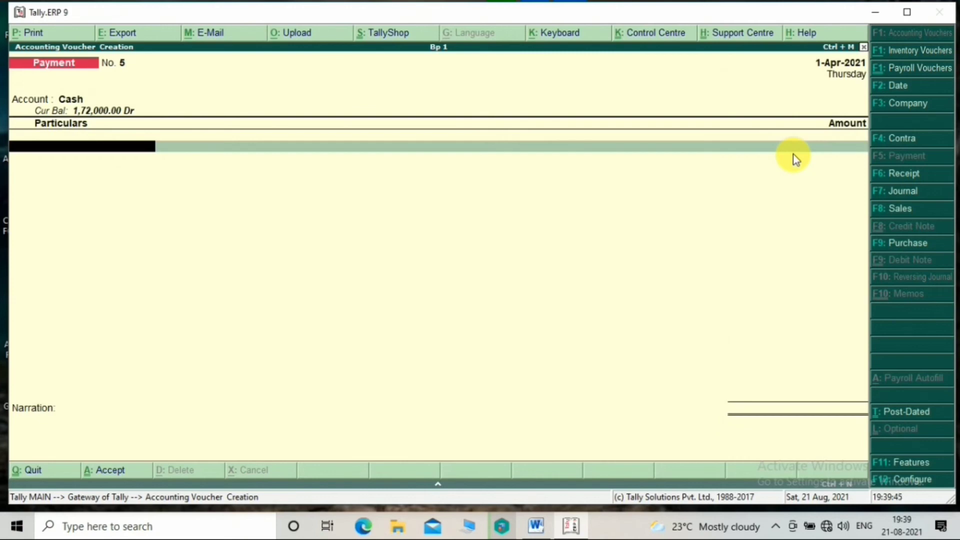
type("Ma")
key("Return")
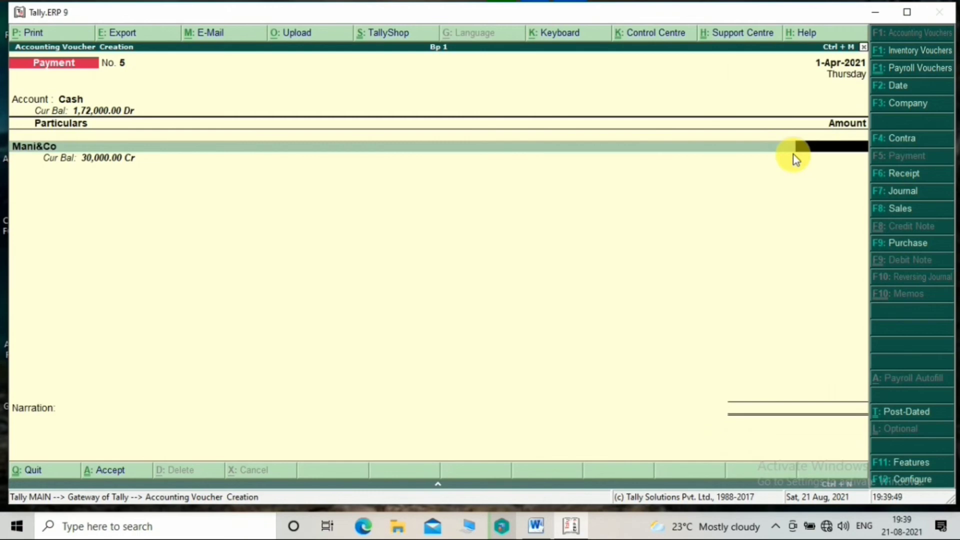
type("25000")
key("Return")
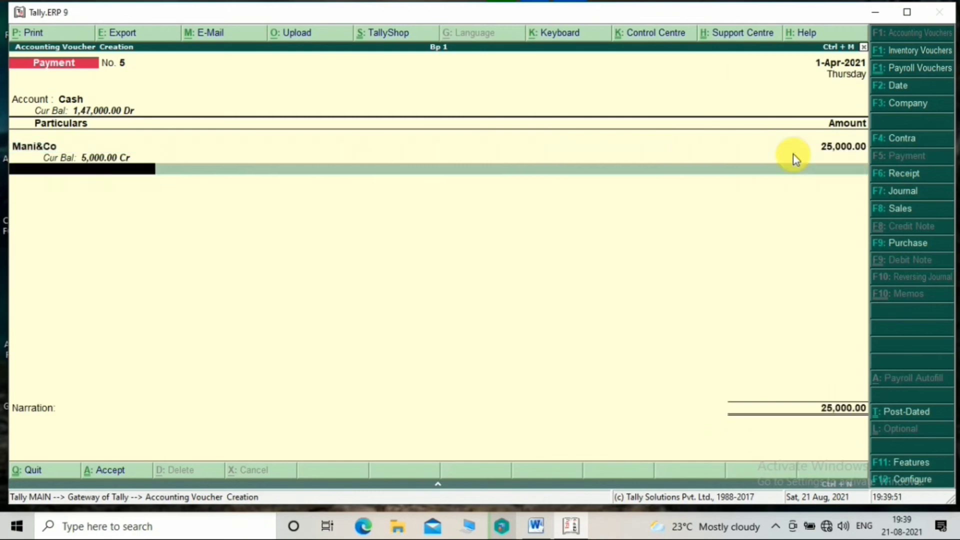
key("Return")
key("Return")
key("Return")
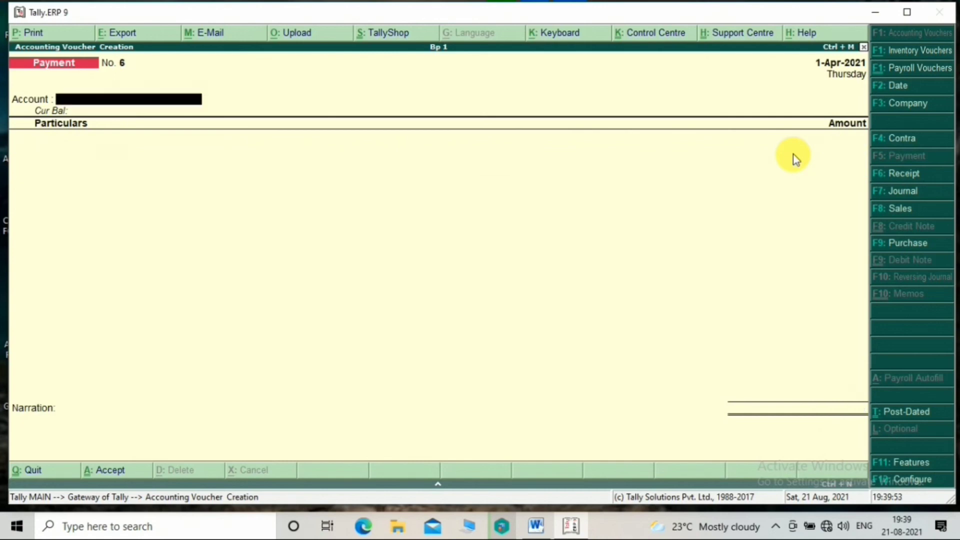
Record a Payment voucher with Cash as the account and 8000 for Ramu&Co, without narration
type("Cas")
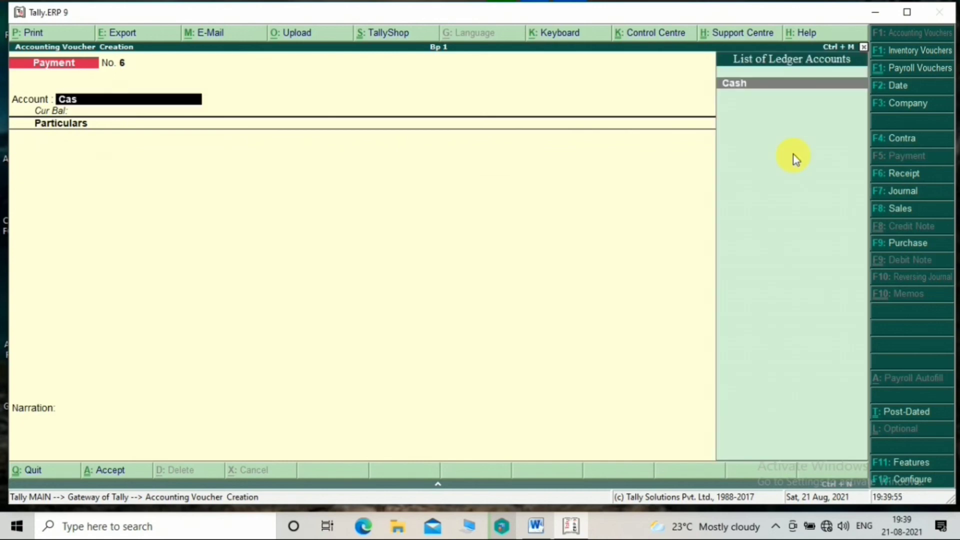
key("Return")
type("Ra")
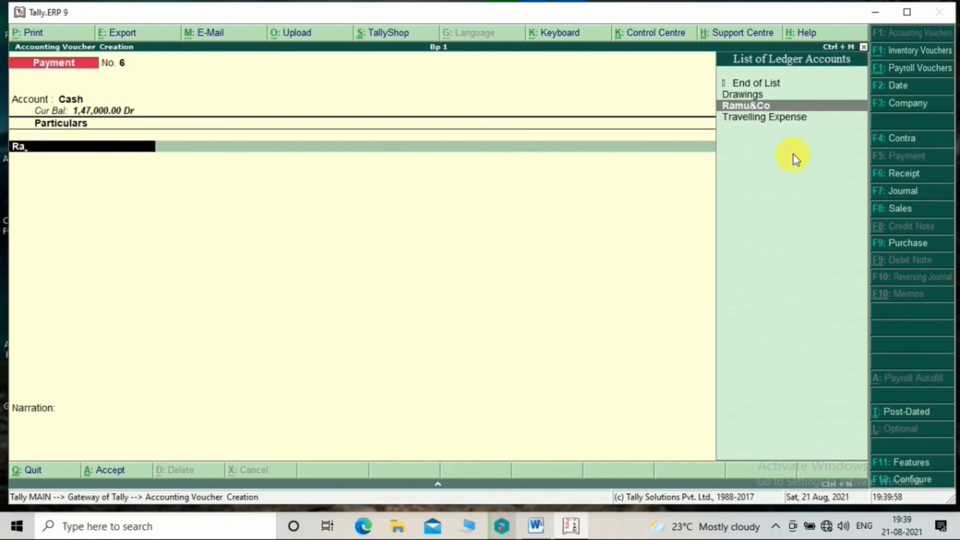
key("Return")
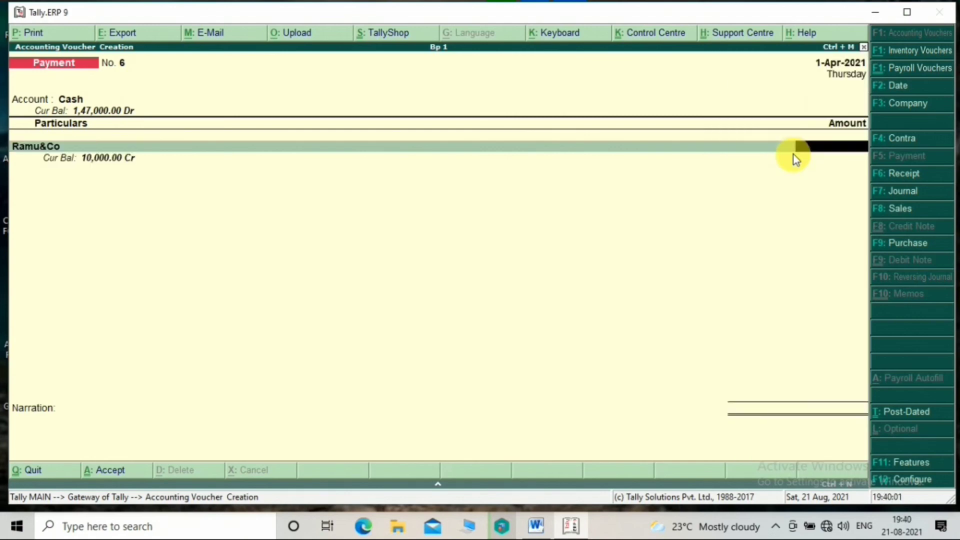
type("8000")
key("Return")
key("Return")
key("Return")
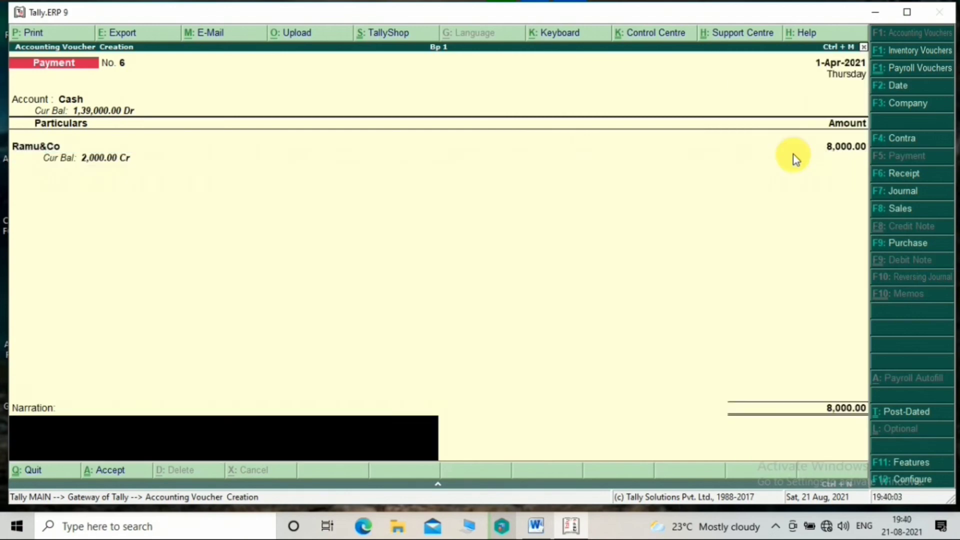
key("Return")
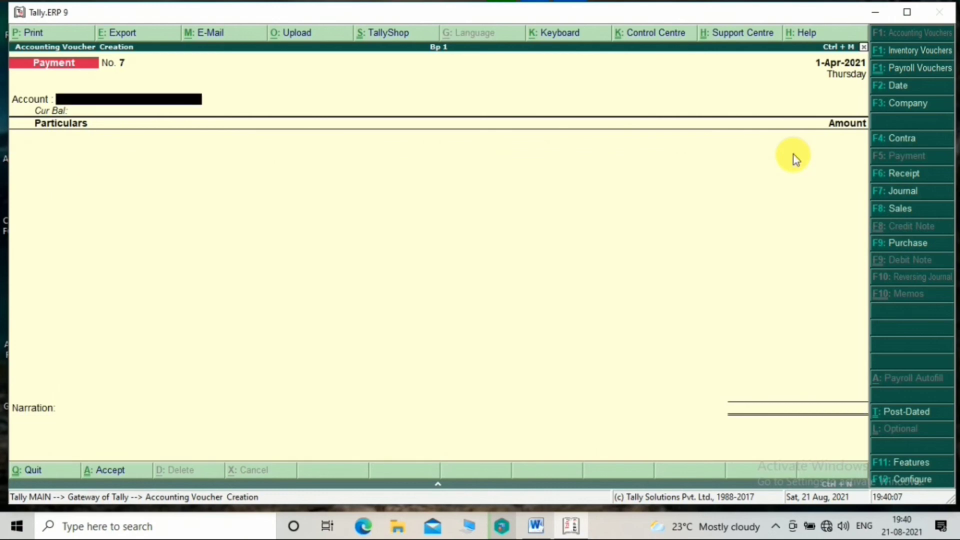
Enter a Contra voucher with Bank as the account and Cash as the particulars for 20,000
key("F4")
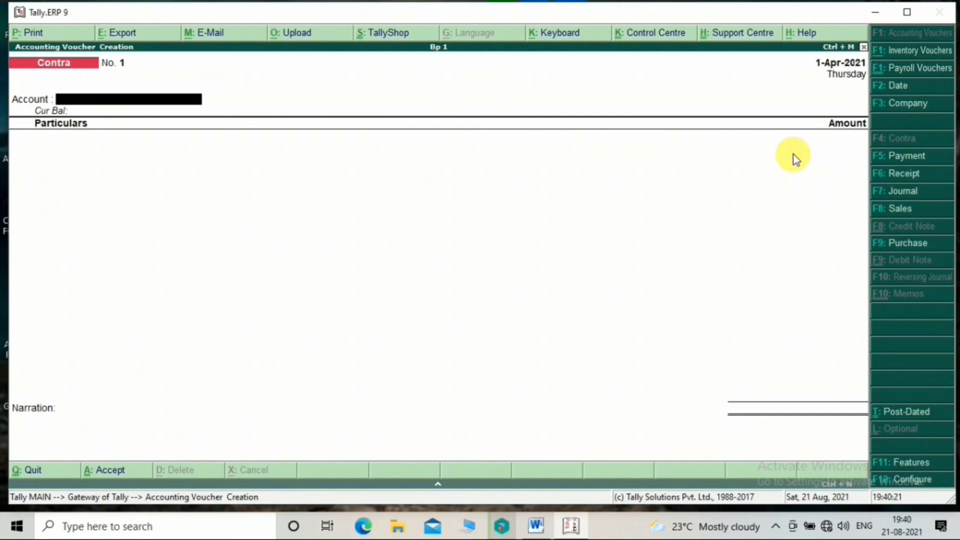
type("Ba")
key("Return")
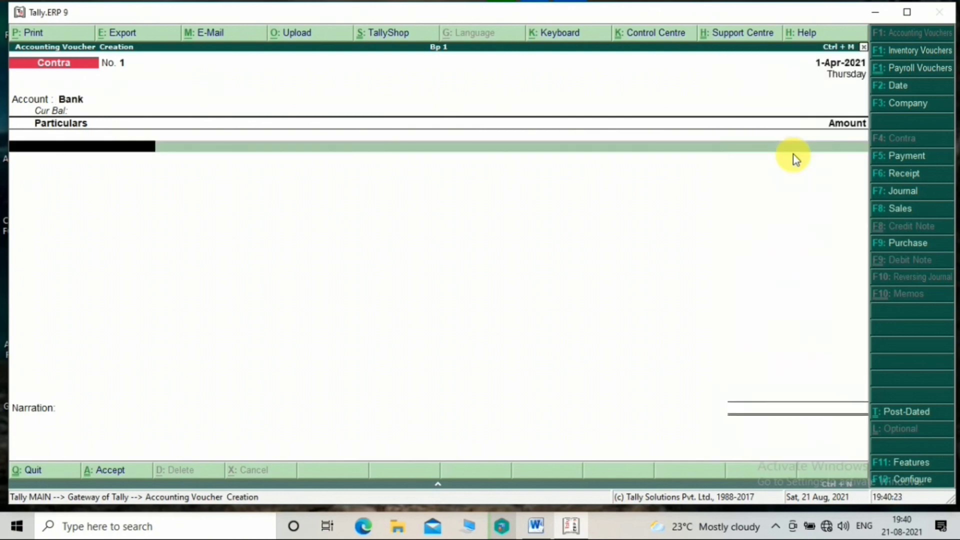
type("Cas")
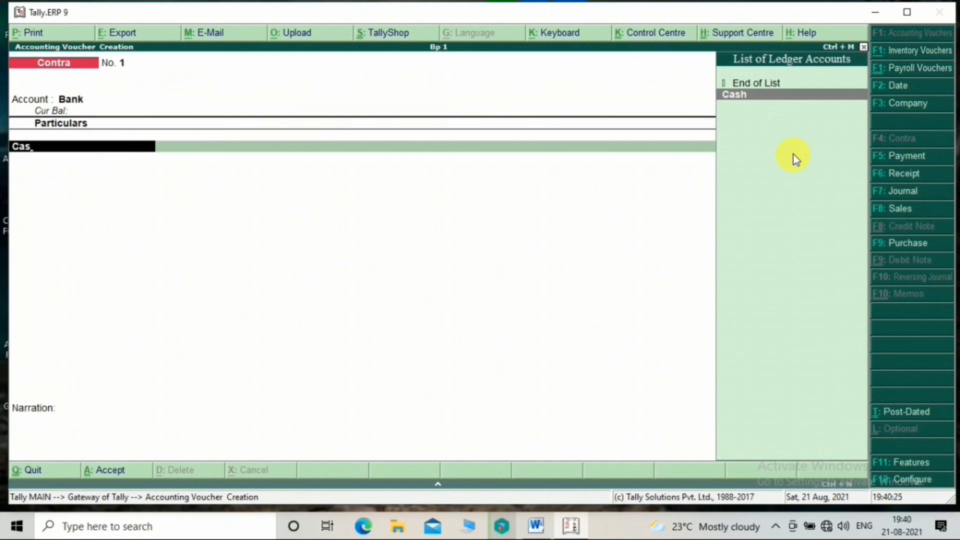
key("Return")
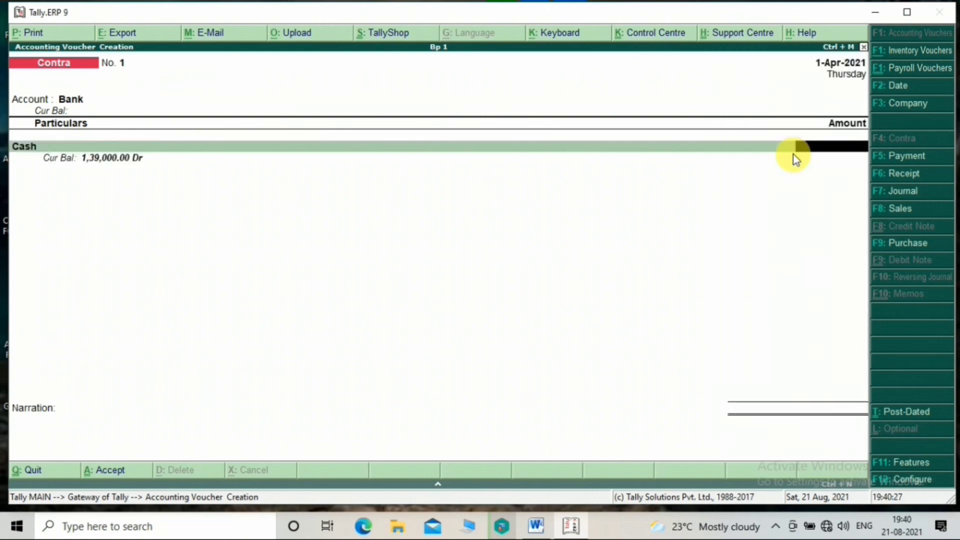
type("20,000")
key("Return")
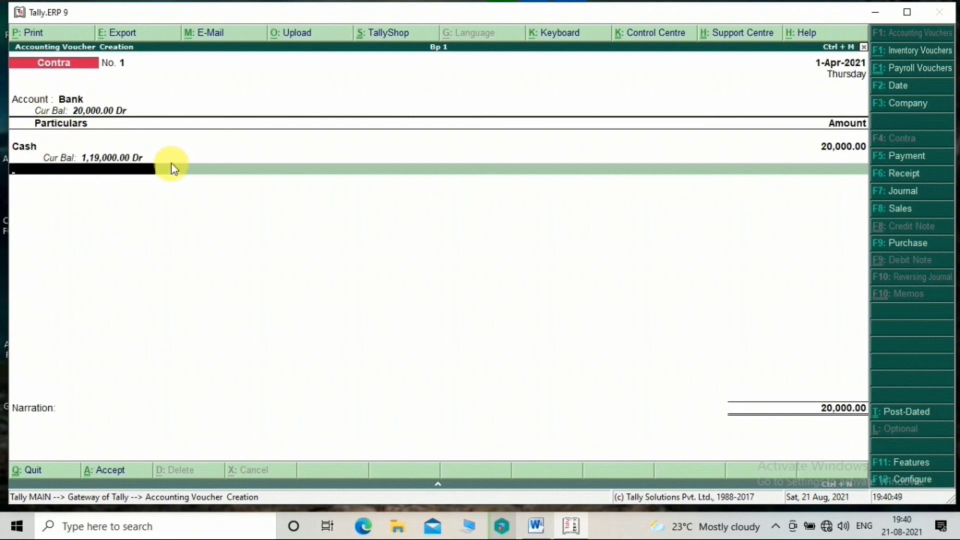
Save the Contra voucher with Cash as the bank transaction type and no denominations or bank name, and leave voucher creation
key("Return")
key("Return")
key("Return")
key("Return")
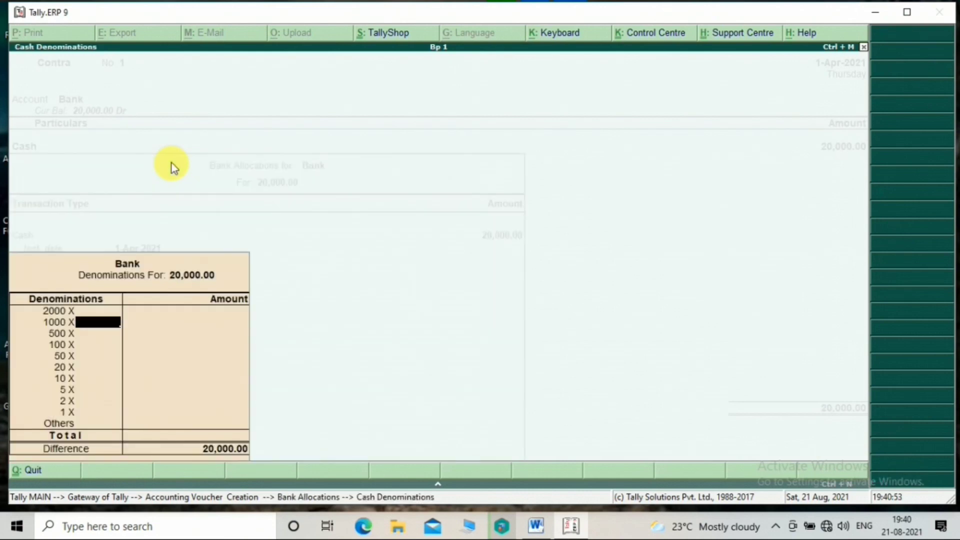
key("ctrl+a")
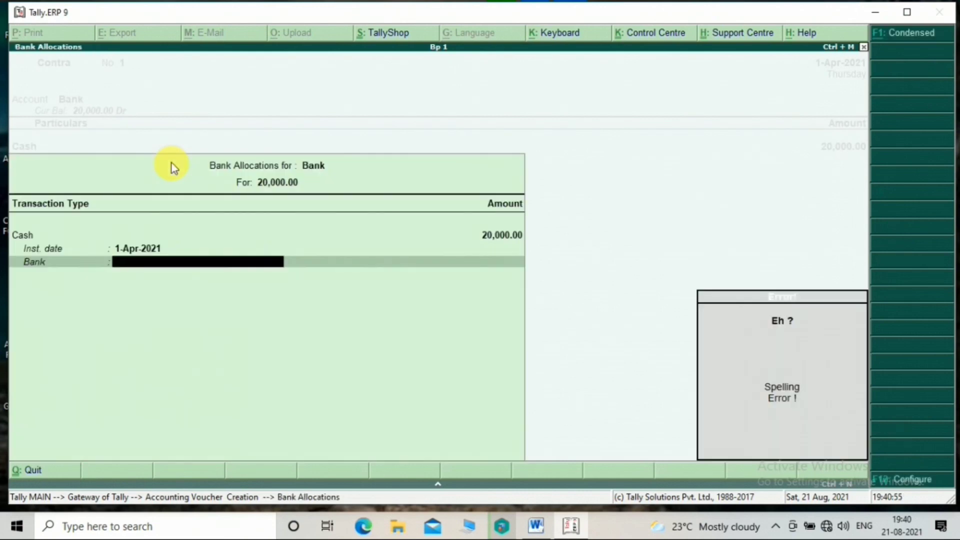
key("Return")
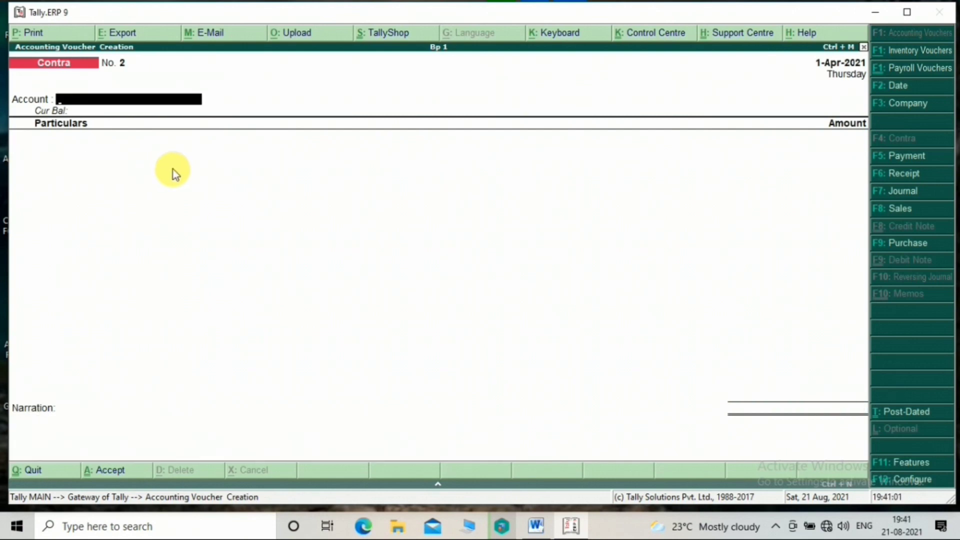
key("Escape")
key("y")
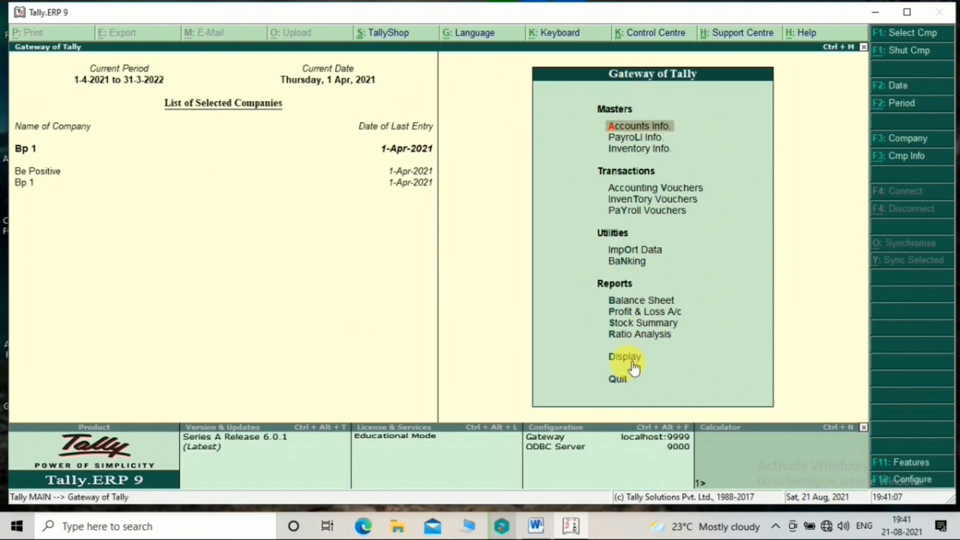
Review the Trial Balance of company Bp 1 and return to the Gateway of Tally
key("Down")
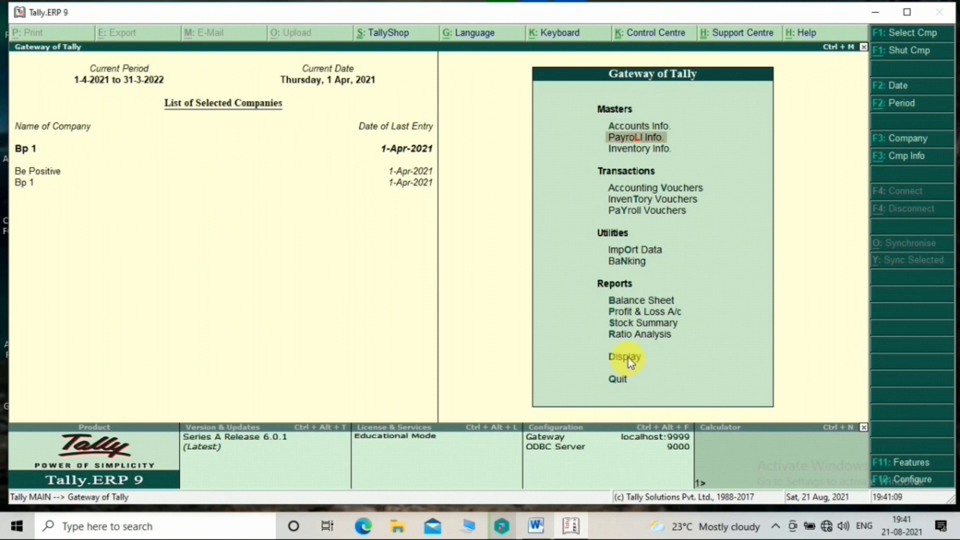
left_click(631, 357)
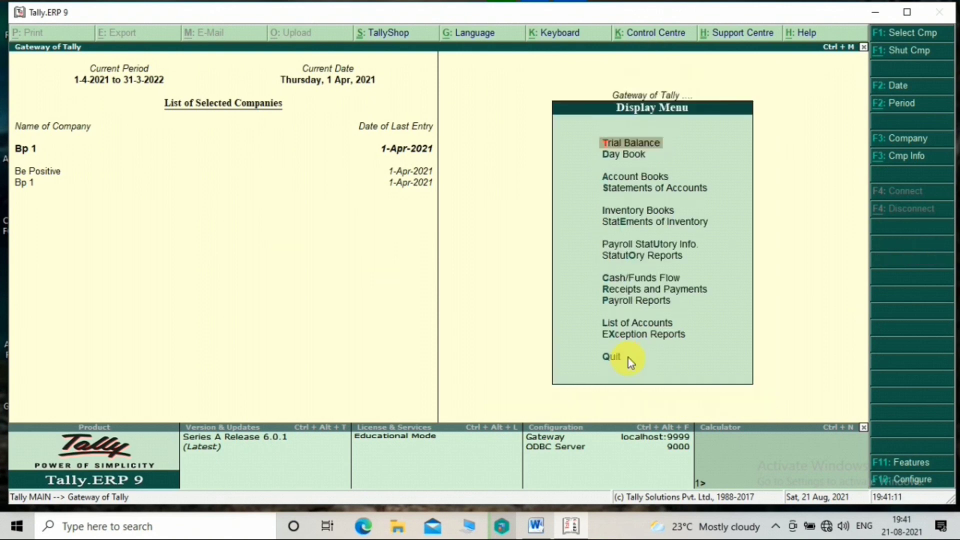
left_click(619, 146)
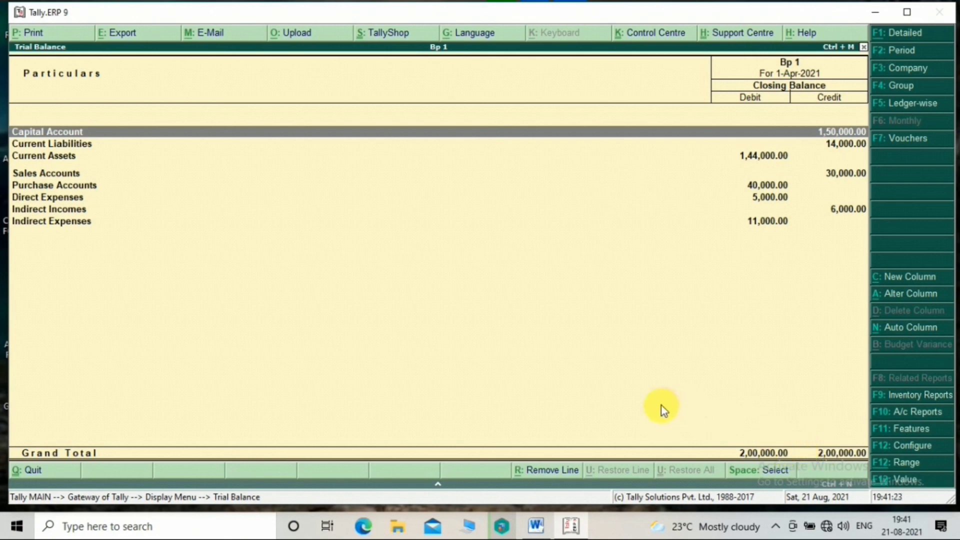
key("Escape")
key("Escape")
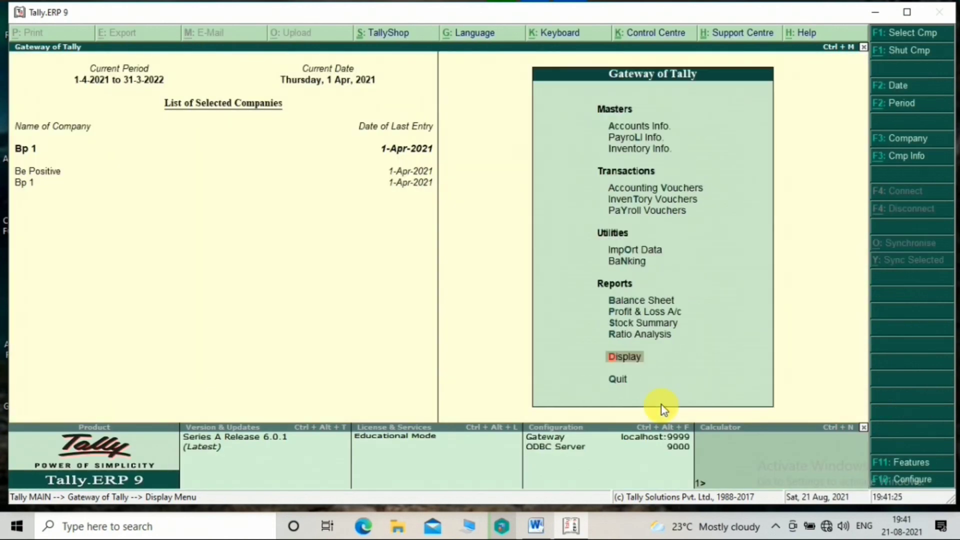